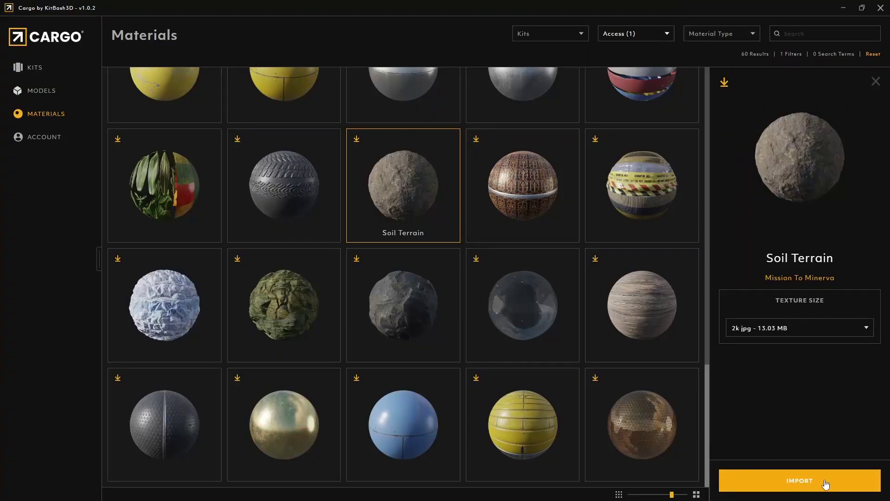
Import the Soil Terrain material at 4k png texture size
click(779, 328)
scroll(770, 385, down, 2)
click(780, 397)
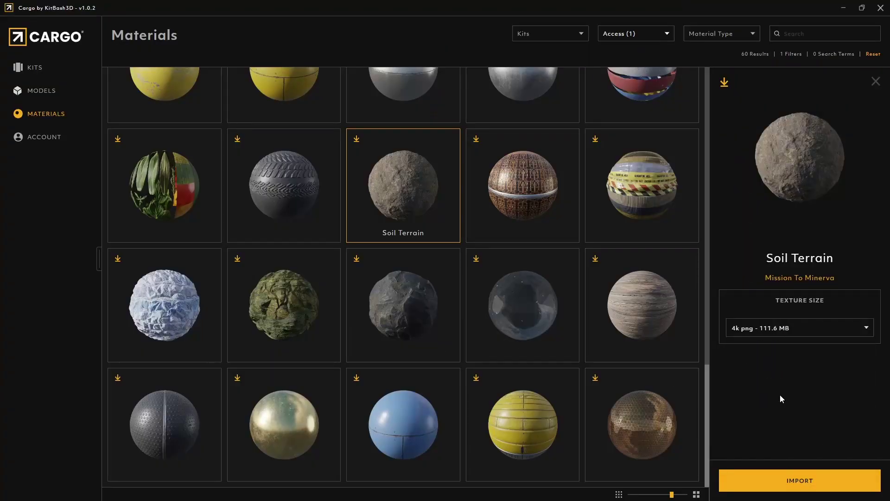
click(794, 478)
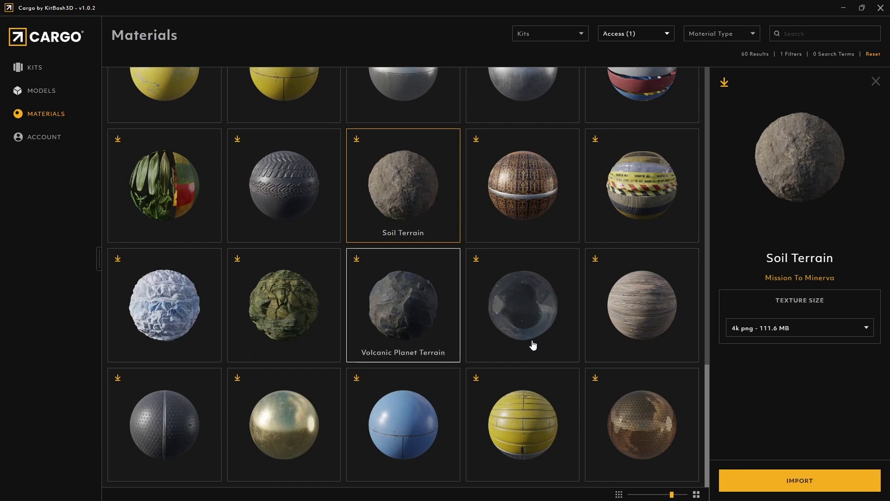
Select Patchy Grass at 4k png texture size and return to Blender
scroll(542, 342, up, 1)
scroll(464, 358, up, 10)
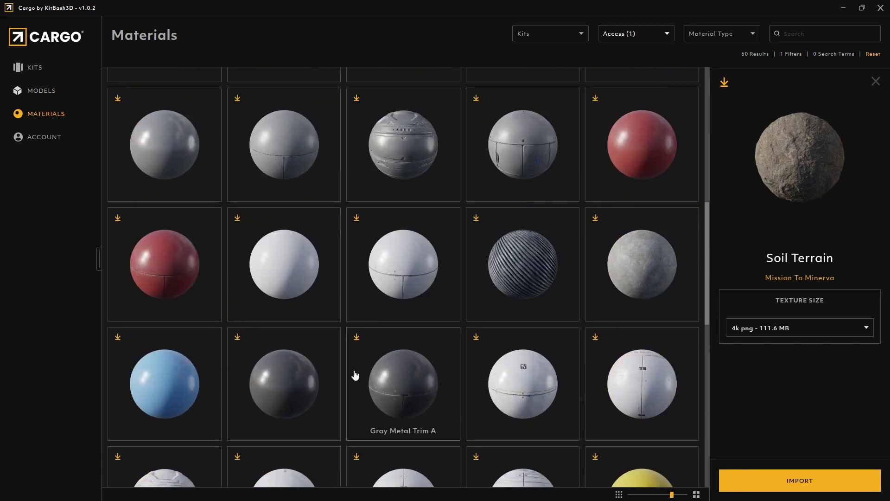
click(293, 171)
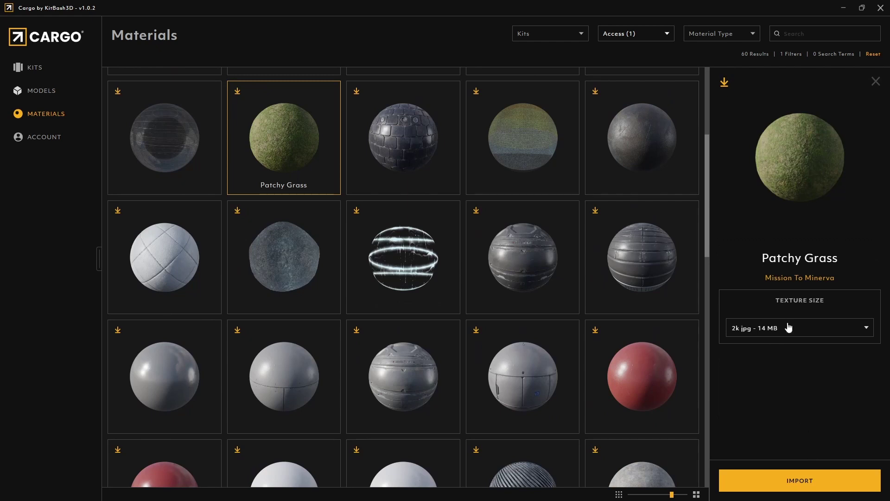
click(789, 328)
click(797, 398)
click(844, 9)
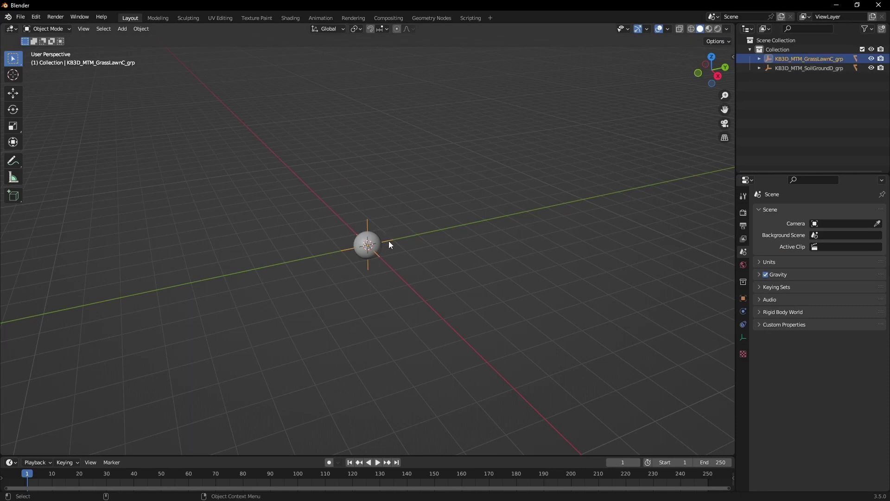
Slide the grass and soil material spheres aside along the Y axis
key(w)
drag(399, 238, 623, 208)
ctrl+click(809, 68)
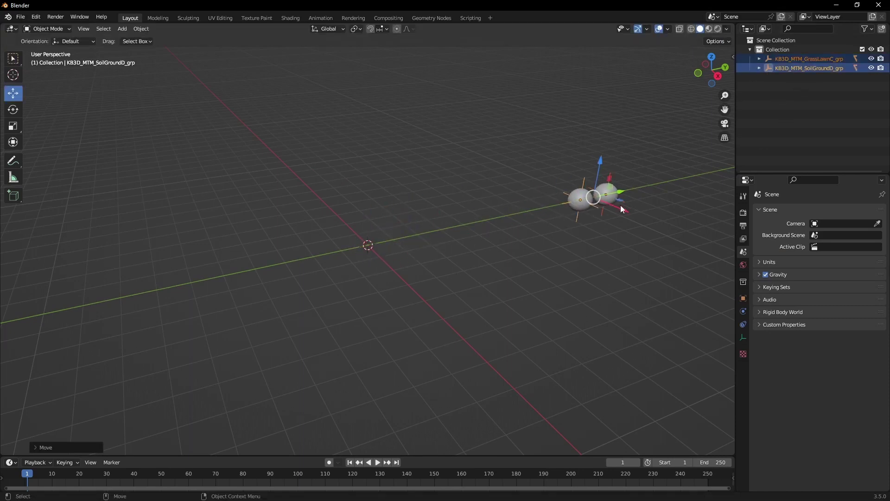
Add a plane mesh and view it in material preview shading
click(122, 29)
mouse_move(162, 39)
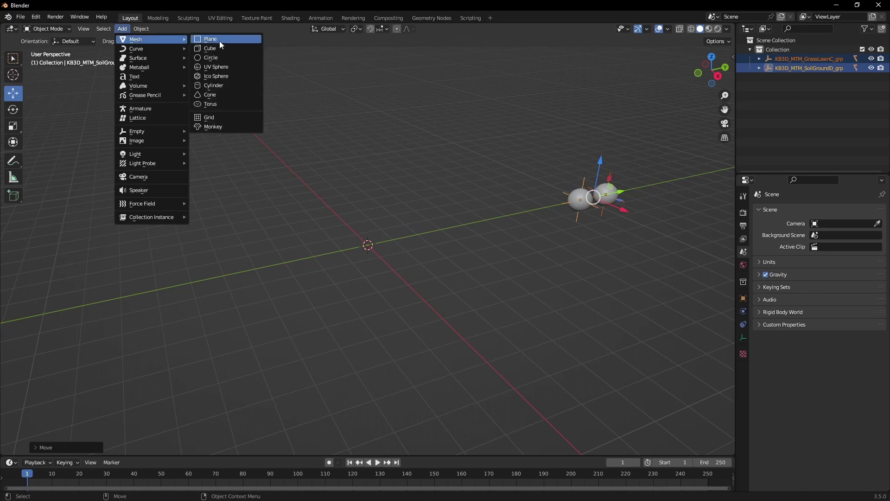
click(219, 41)
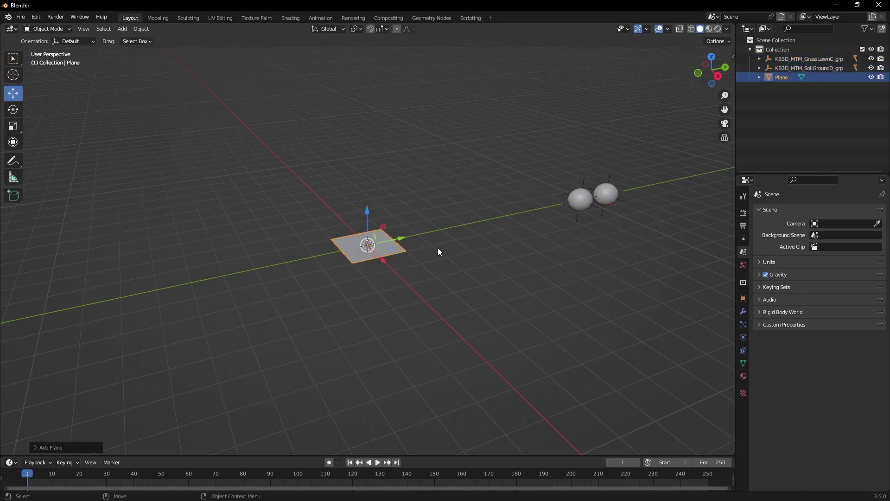
middle_drag(437, 248, 505, 214)
scroll(505, 214, up, 2)
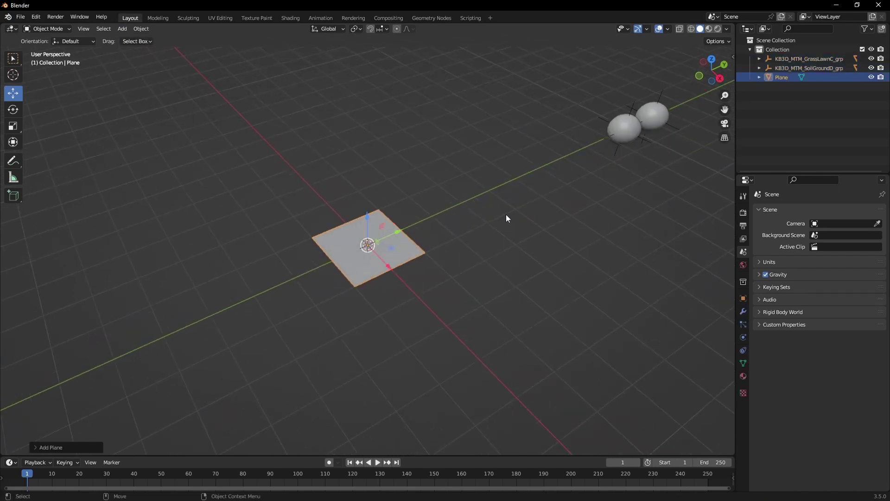
click(709, 28)
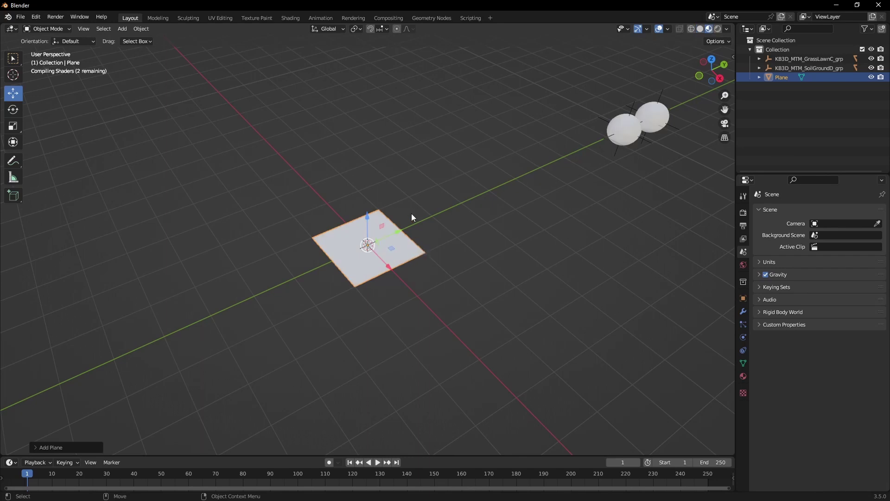
Scale the plane up in Edit Mode to fill the view
key(Tab)
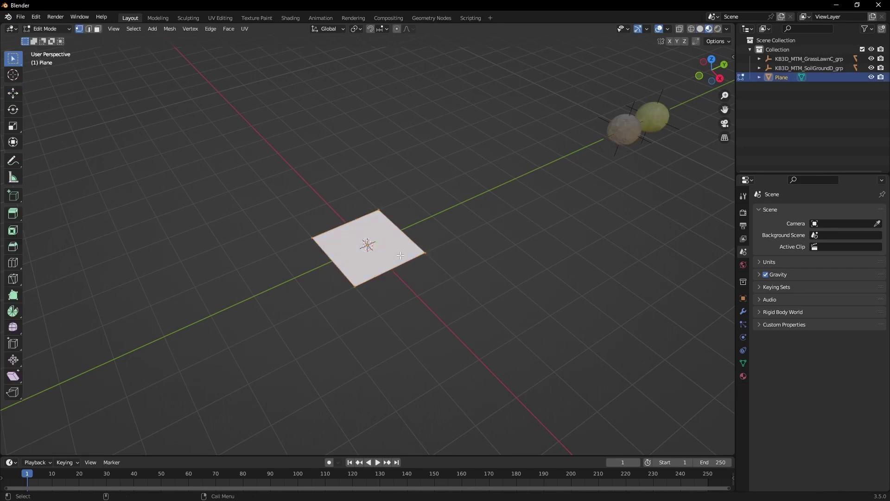
key(r)
drag(391, 250, 434, 233)
Subdivide the plane several times, then return to Object Mode
right_click(412, 222)
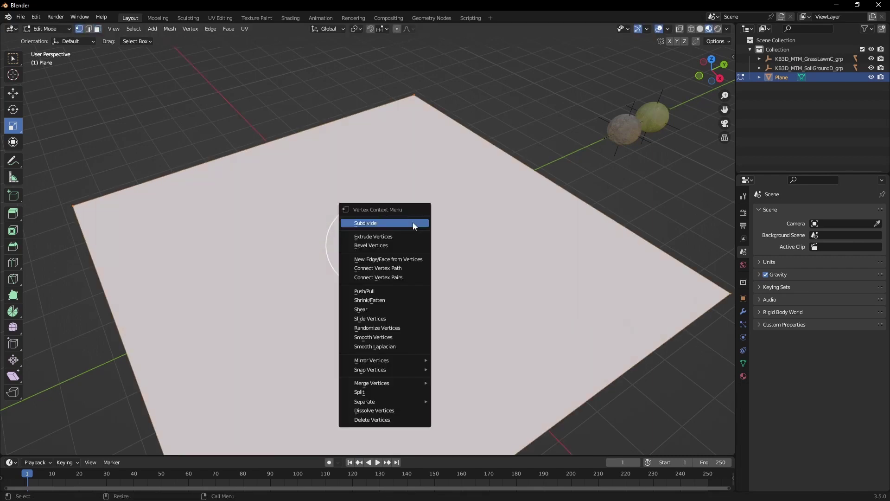
click(413, 222)
key(shift+r)
key(shift+r)
right_click(413, 222)
click(412, 222)
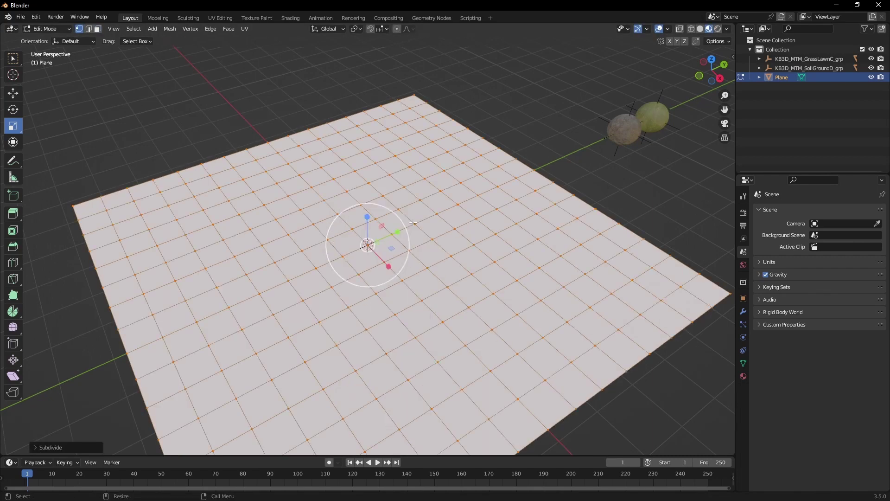
right_click(413, 221)
click(413, 221)
right_click(413, 221)
click(413, 222)
key(Tab)
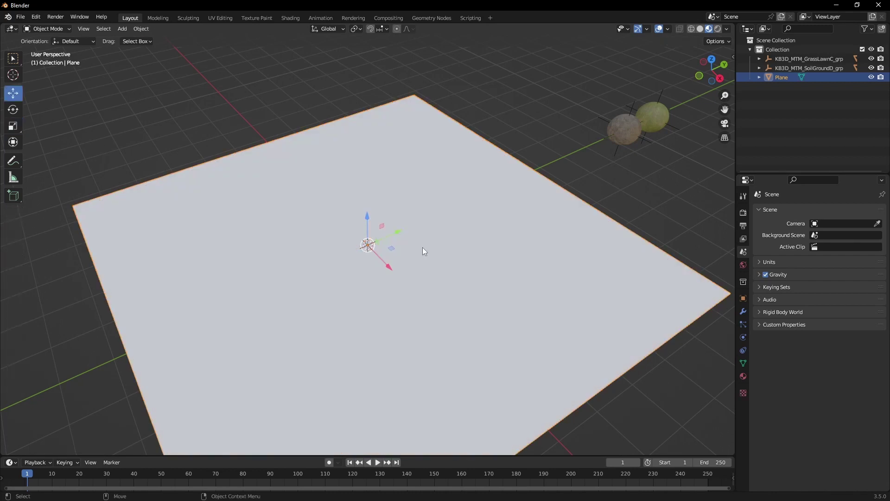
Enter Vertex Paint with black as the active colour and a 168 px brush radius
key(ctrl+Tab)
key(ctrl+Tab)
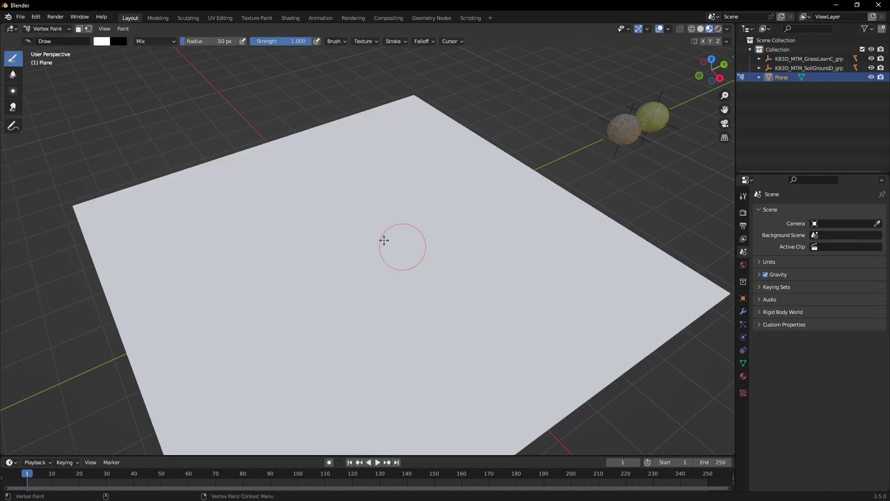
click(103, 41)
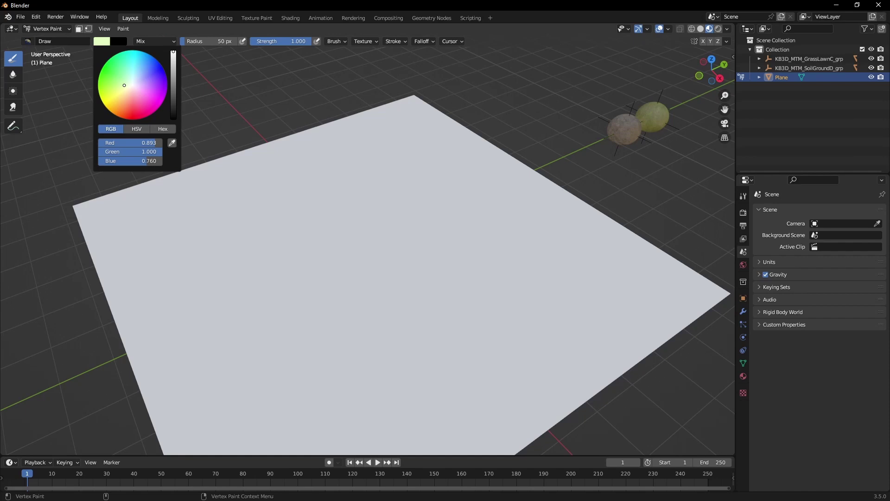
key(x)
scroll(223, 201, down, 3)
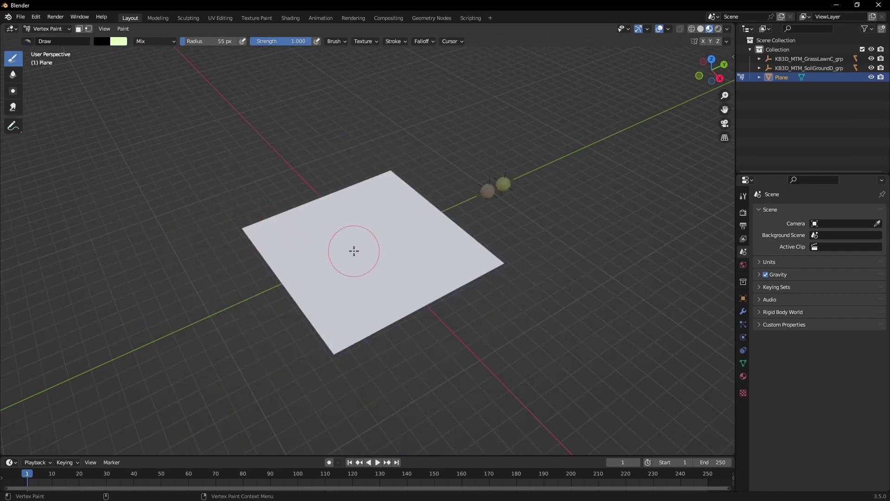
key(f)
click(363, 274)
Switch to solid shading to see vertex colours, back in Vertex Paint with black active
mouse_move(370, 267)
middle_down()
mouse_move(356, 284)
mouse_move(363, 288)
middle_up()
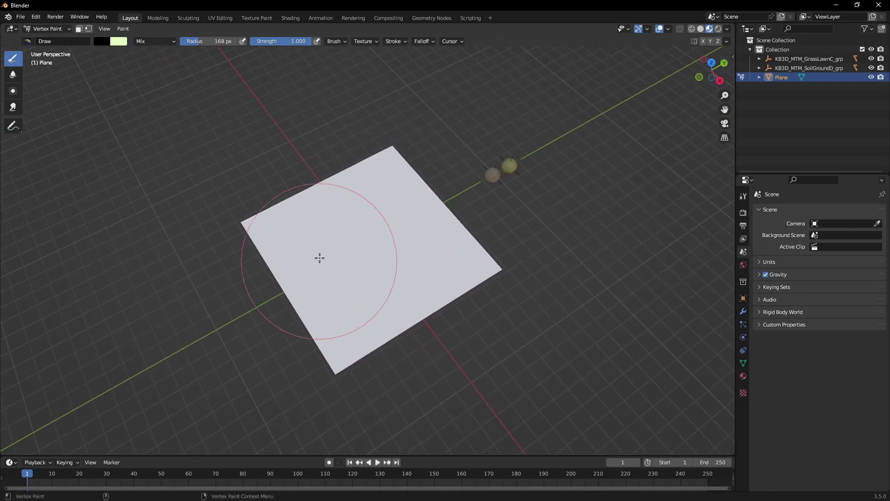
key(x)
scroll(364, 274, up, 4)
key(ctrl+Tab)
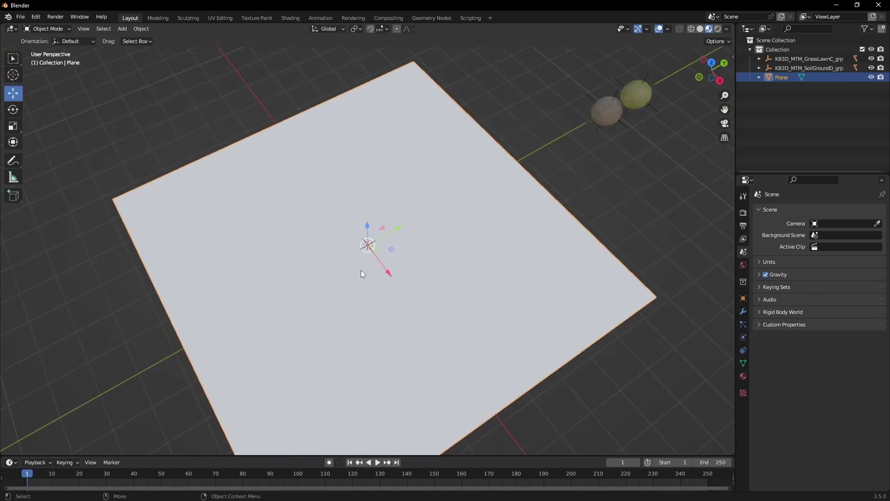
key(ctrl+shift+z)
key(ctrl+shift+z)
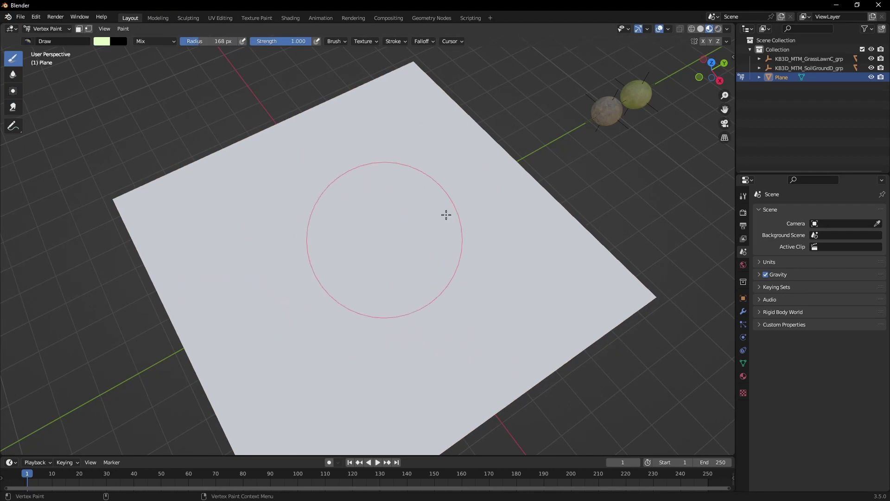
click(701, 29)
key(ctrl+Tab)
key(ctrl+Tab)
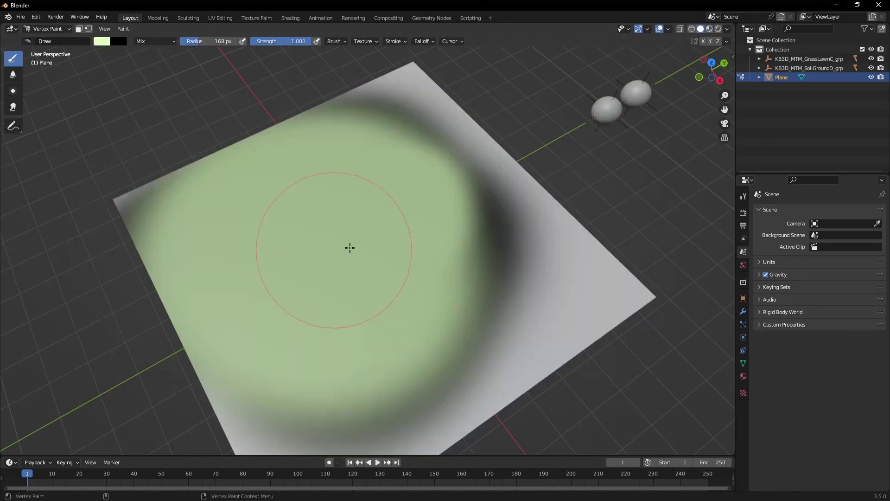
key(x)
Paint the whole plane black, including the remaining light corners
mouse_move(427, 100)
mouse_down()
mouse_move(3, 225)
mouse_move(305, 100)
mouse_move(29, 381)
mouse_move(334, 358)
mouse_move(364, 459)
mouse_up()
scroll(440, 346, down, 1)
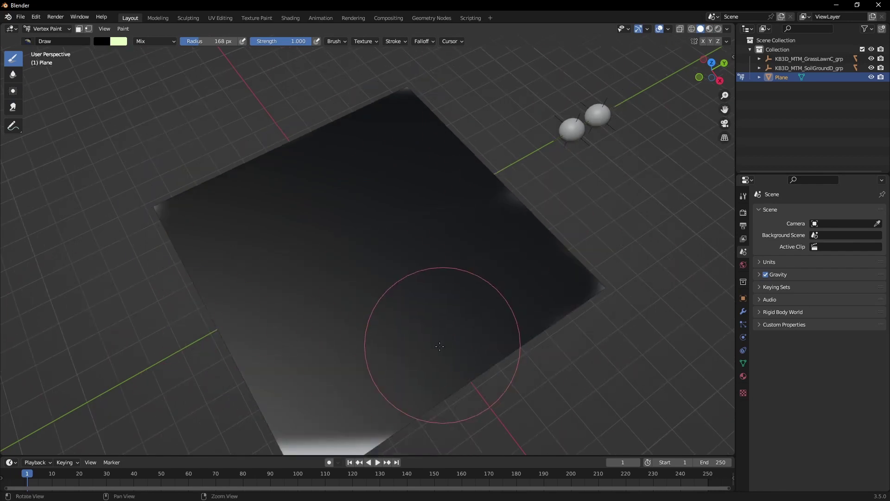
scroll(440, 347, down, 2)
mouse_move(427, 353)
mouse_down()
mouse_move(333, 379)
mouse_move(378, 176)
mouse_move(522, 284)
mouse_move(176, 169)
mouse_up()
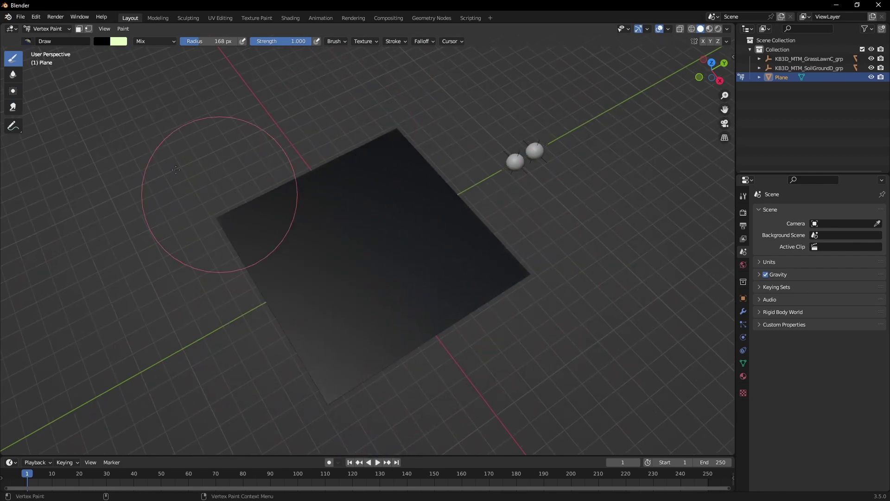
scroll(341, 273, up, 3)
Set the brush colour to magenta (0.893, 0, 0.610) by removing its green
key(x)
click(101, 41)
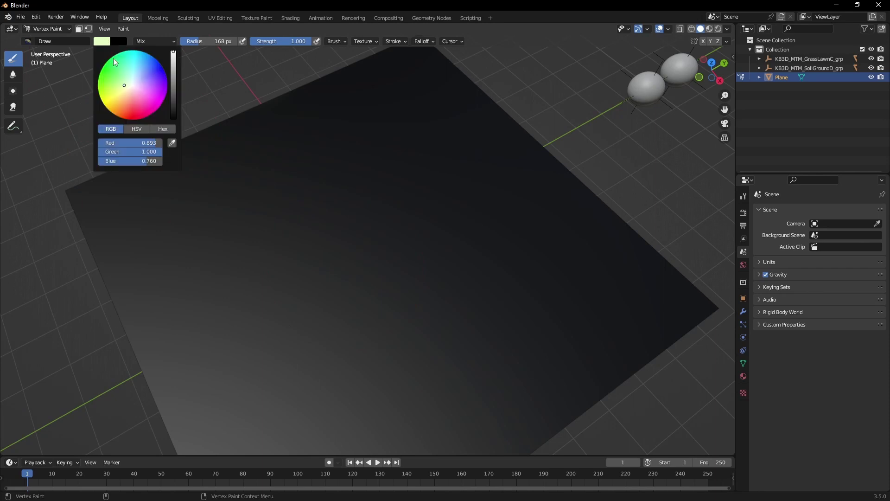
drag(123, 152, 60, 152)
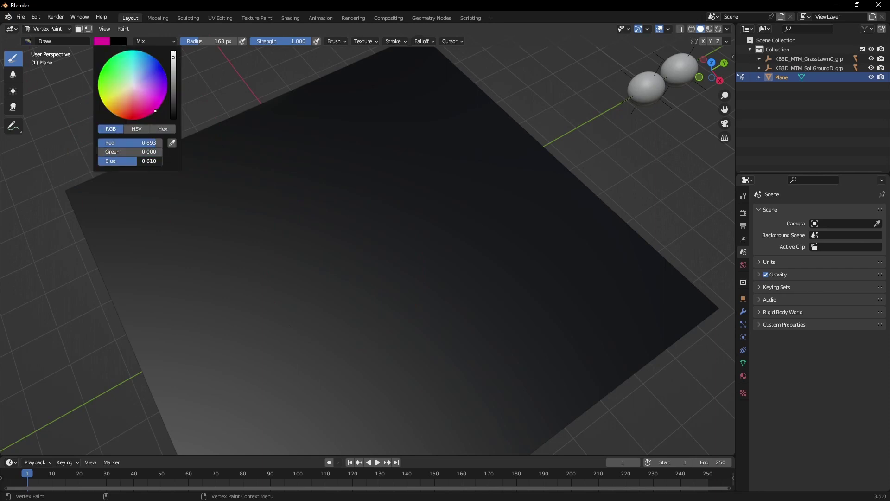
Paint the plane's upper part red and set the secondary brush colour to green
mouse_move(241, 194)
mouse_down()
mouse_move(278, 168)
mouse_move(417, 159)
mouse_move(52, 270)
mouse_move(234, 115)
mouse_move(513, 155)
mouse_move(131, 268)
mouse_move(416, 238)
mouse_move(590, 239)
mouse_move(579, 213)
mouse_move(516, 156)
mouse_move(647, 279)
mouse_up()
shift+middle_drag(601, 269, 601, 176)
click(122, 42)
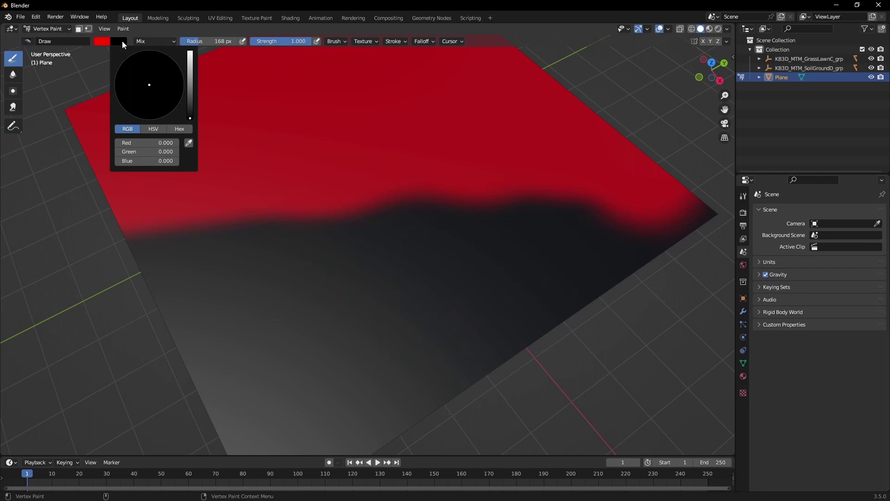
drag(146, 152, 213, 152)
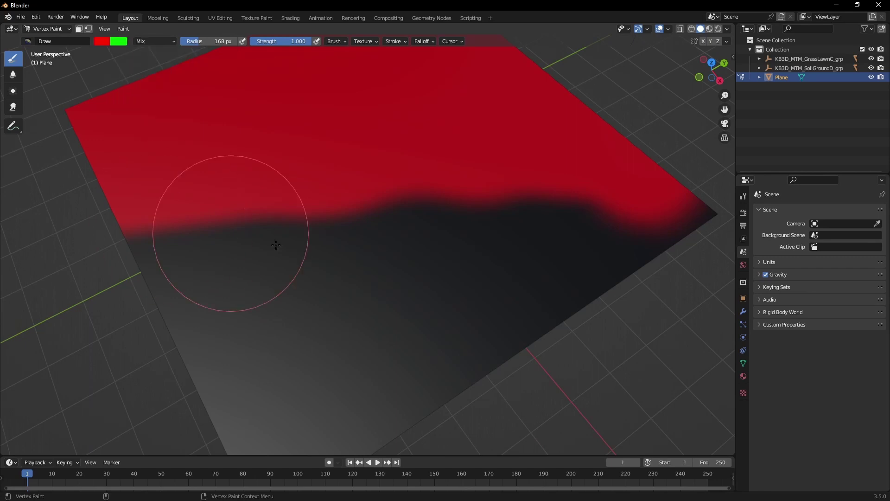
mouse_move(216, 262)
mouse_down()
mouse_move(183, 266)
mouse_move(336, 288)
mouse_up()
Paint a winding green band across the plane, reshaping its edges with red
key(x)
mouse_move(215, 235)
mouse_down()
mouse_move(209, 278)
mouse_move(179, 284)
mouse_move(536, 313)
mouse_move(334, 408)
mouse_move(424, 355)
mouse_up()
shift+middle_drag(424, 355, 451, 310)
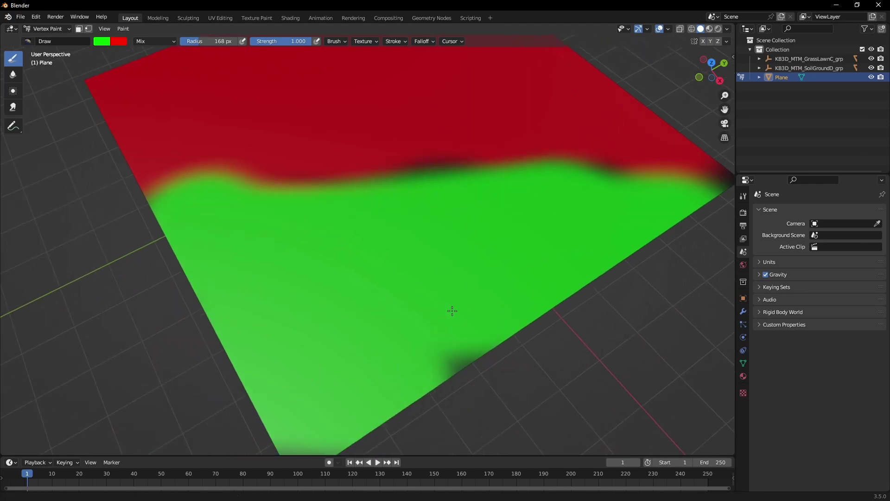
scroll(451, 309, down, 1)
mouse_move(433, 328)
mouse_down()
mouse_move(297, 348)
mouse_move(515, 213)
mouse_move(313, 199)
mouse_move(433, 140)
mouse_move(362, 140)
mouse_up()
key(x)
mouse_move(259, 120)
mouse_down()
mouse_move(229, 129)
mouse_move(218, 297)
mouse_move(461, 358)
mouse_move(629, 180)
mouse_move(362, 367)
mouse_move(298, 397)
mouse_move(348, 368)
mouse_move(390, 362)
mouse_up()
key(x)
mouse_move(505, 163)
mouse_down()
mouse_move(487, 173)
mouse_move(589, 196)
mouse_move(246, 159)
mouse_move(101, 98)
mouse_up()
Touch up the plane's left corner with green and bring the spheres into view
alt+middle_drag(315, 163, 313, 237)
alt+drag(312, 237, 239, 230)
key(3)
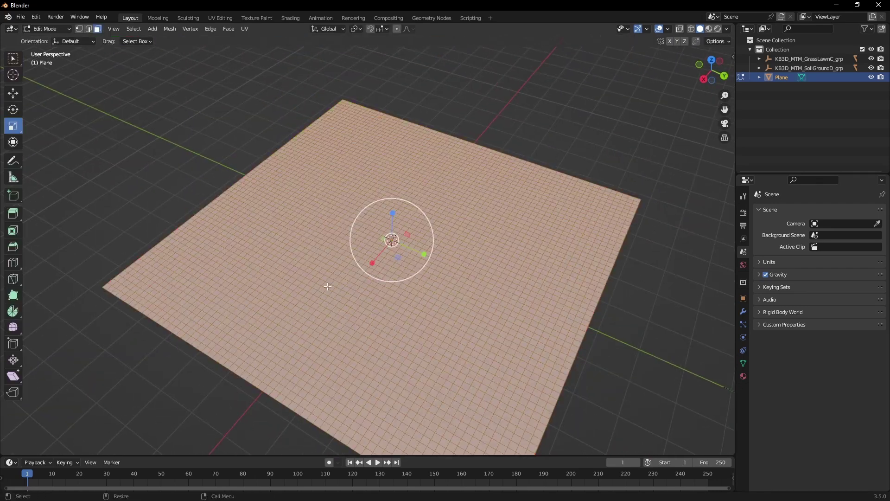
key(4)
scroll(347, 280, down, 3)
alt+drag(371, 284, 472, 284)
scroll(506, 164, up, 4)
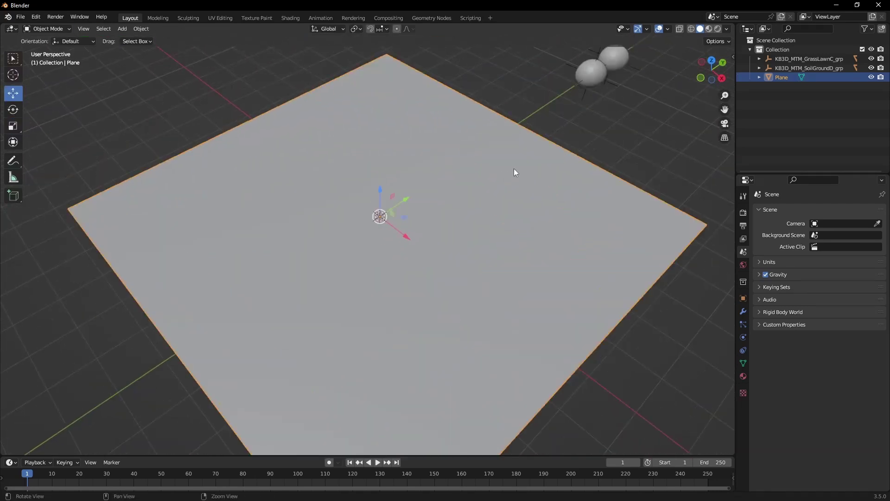
alt+middle_drag(514, 169, 417, 185)
alt+drag(417, 186, 395, 163)
Copy the SoilGroundD soil sphere's material from the Material tab
click(480, 134)
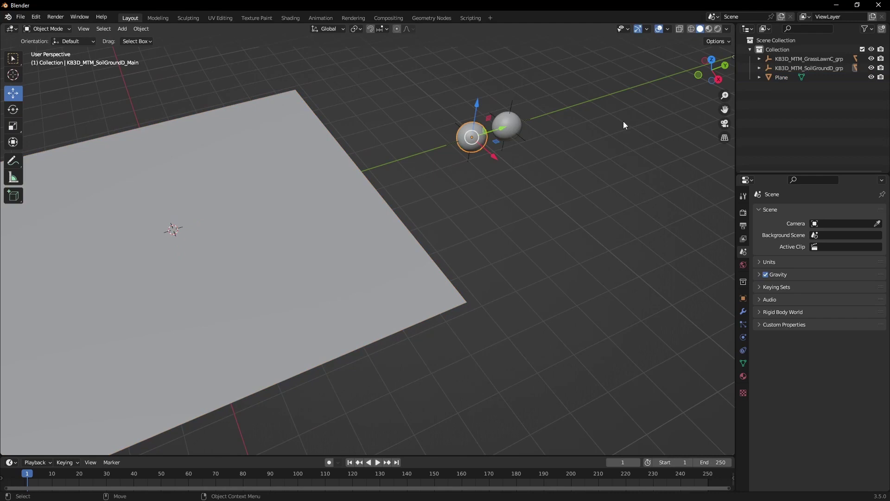
key(KP_Decimal)
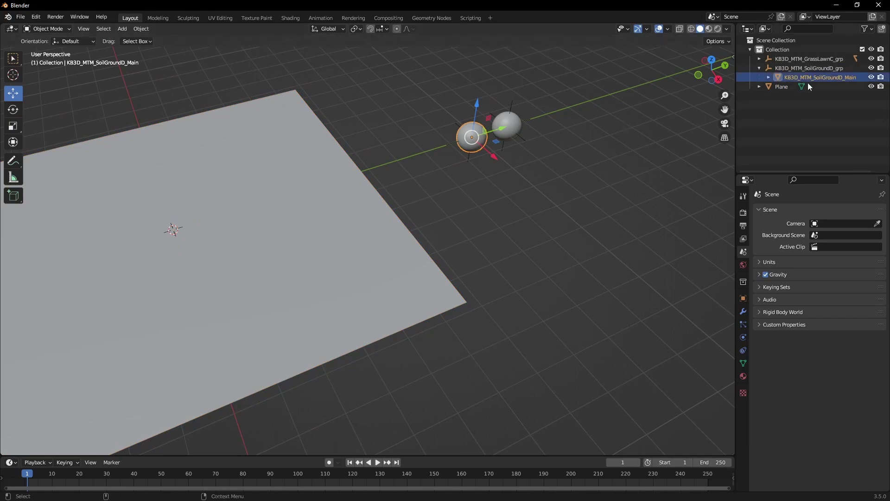
click(744, 376)
click(882, 231)
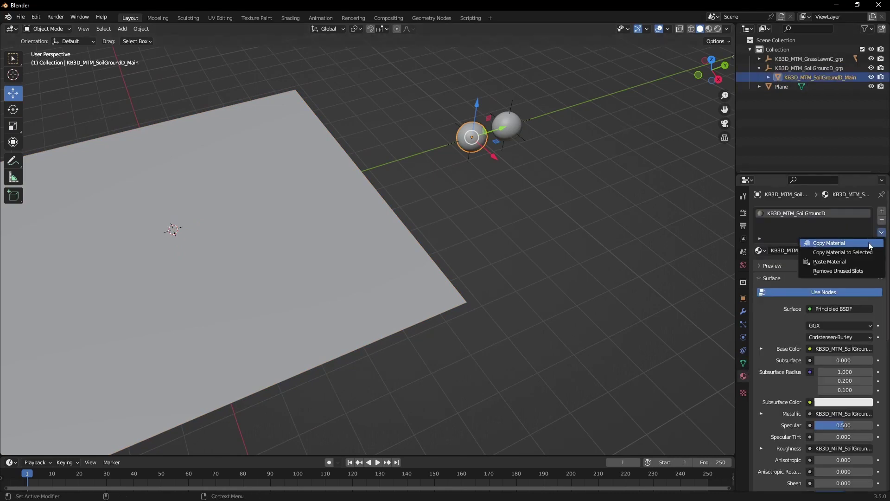
click(870, 246)
Give the plane a new material, Material.001, and paste the soil material into it
click(352, 200)
key(KP_Decimal)
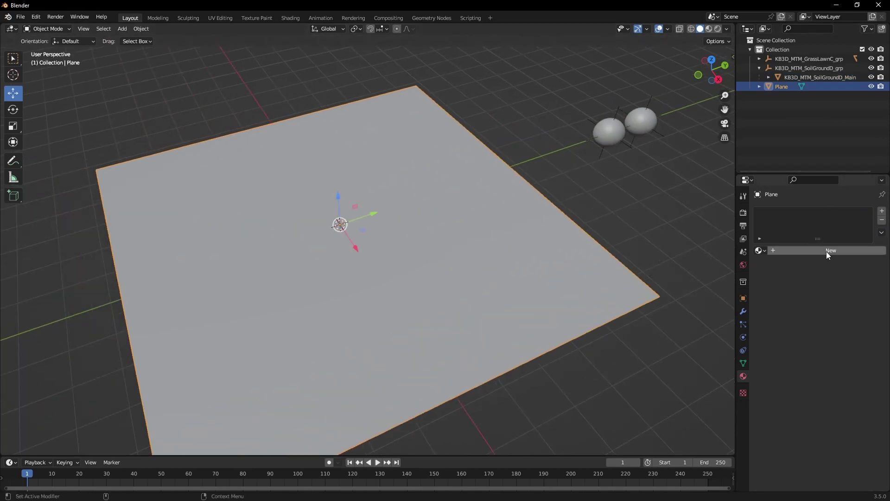
click(829, 253)
click(882, 231)
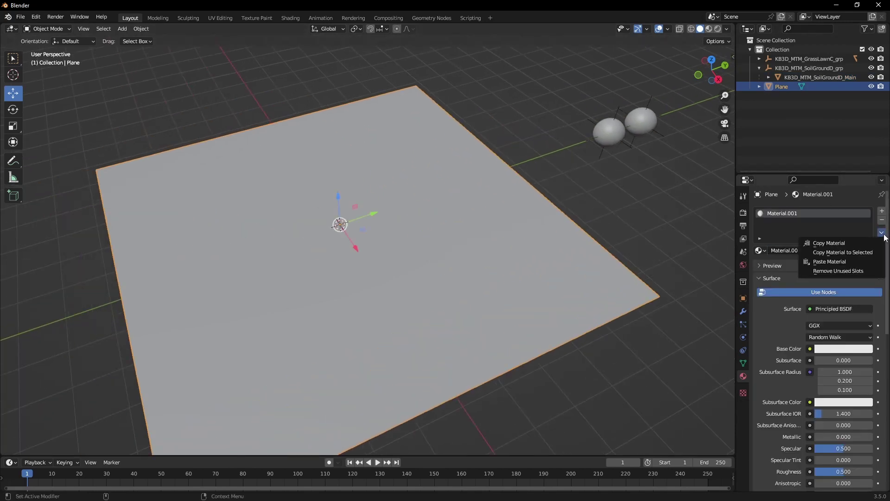
click(874, 266)
click(652, 123)
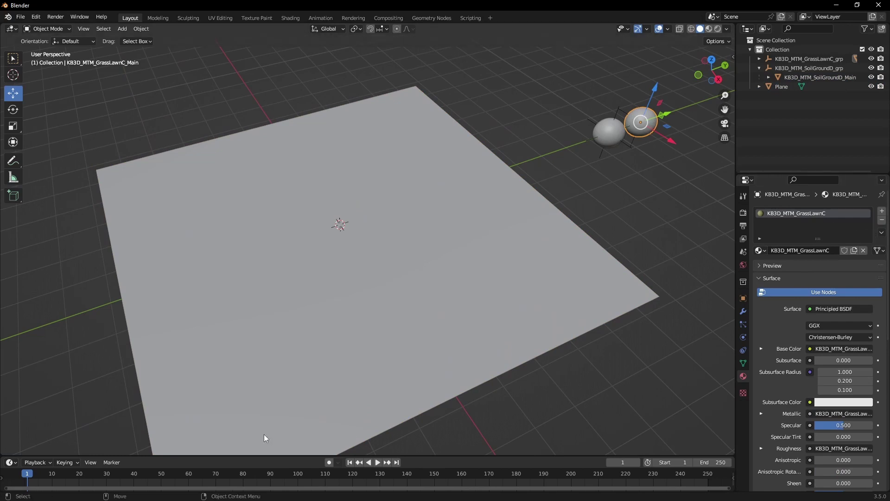
Enlarge the bottom area and turn it into the Shader Editor
drag(266, 454, 265, 327)
click(10, 332)
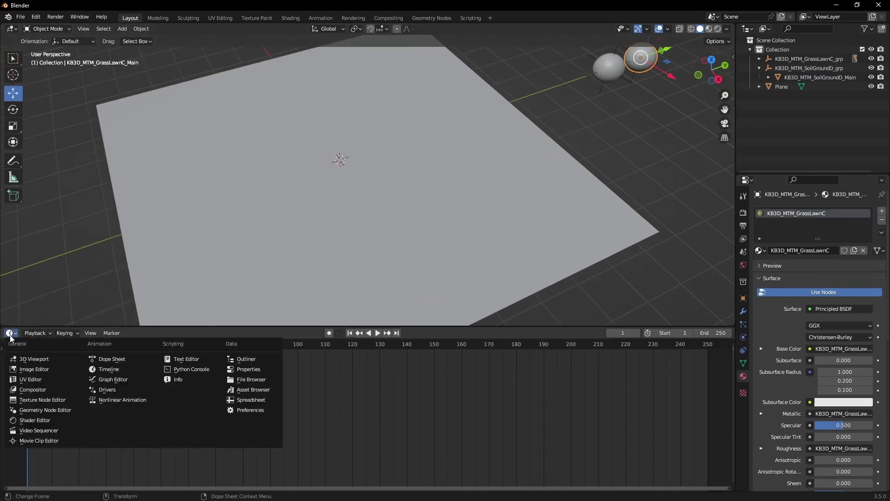
click(62, 420)
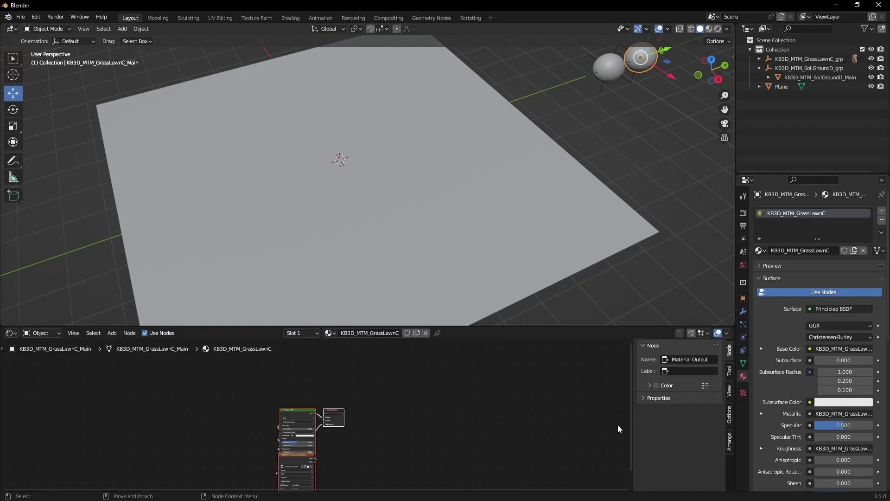
middle_drag(473, 448, 499, 414)
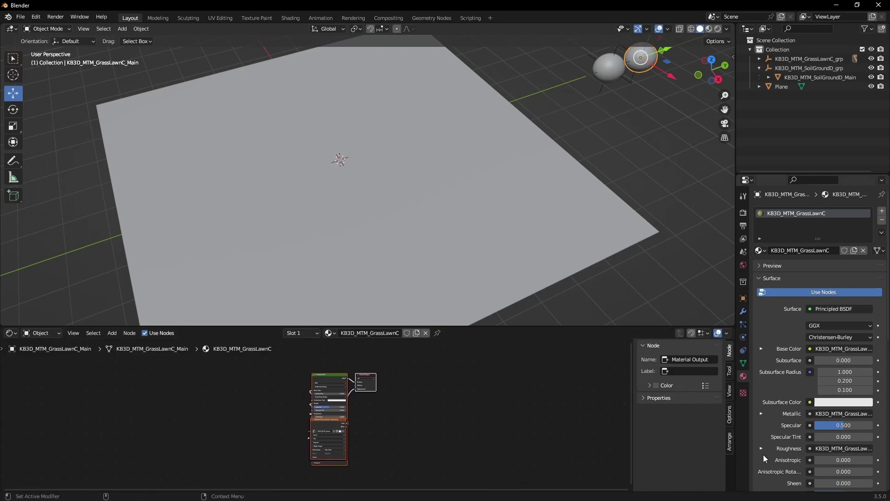
Arrange All Nodes in the grass, soil and plane materials
click(730, 443)
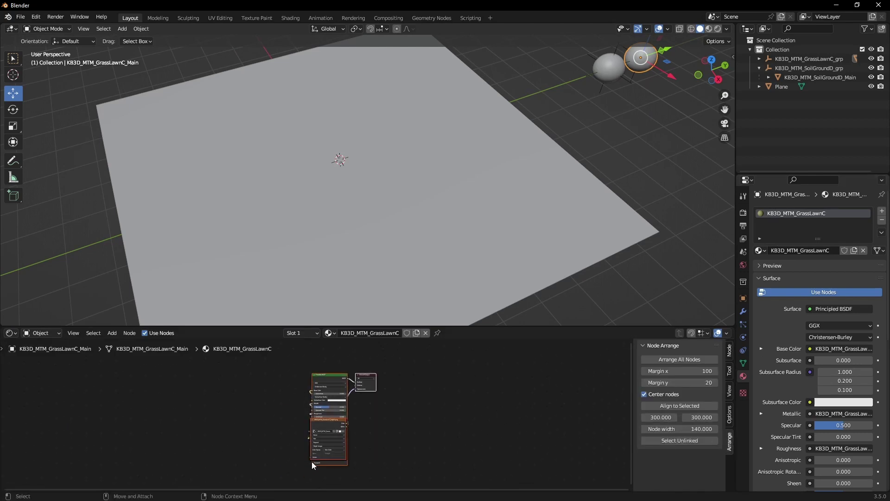
click(689, 360)
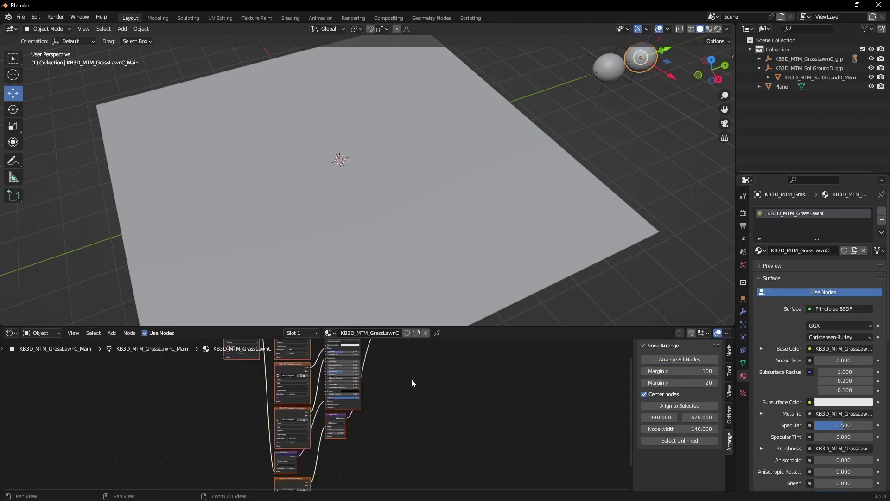
scroll(425, 452, up, 3)
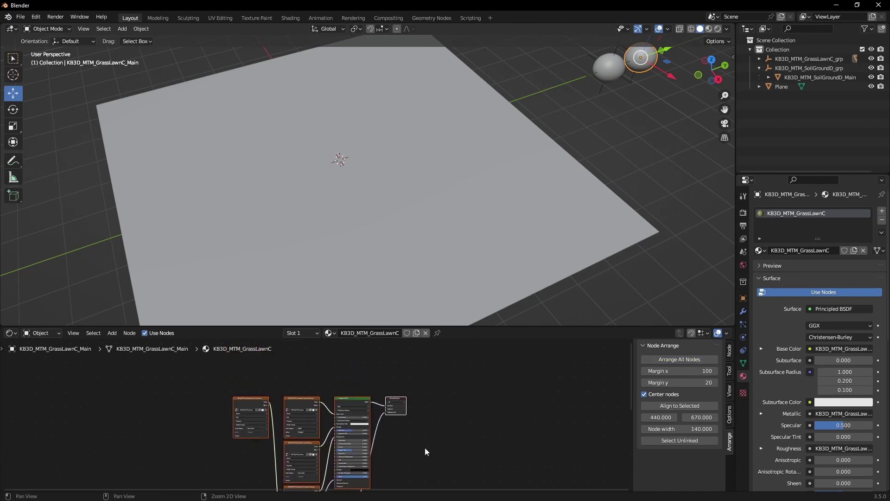
click(624, 72)
click(686, 362)
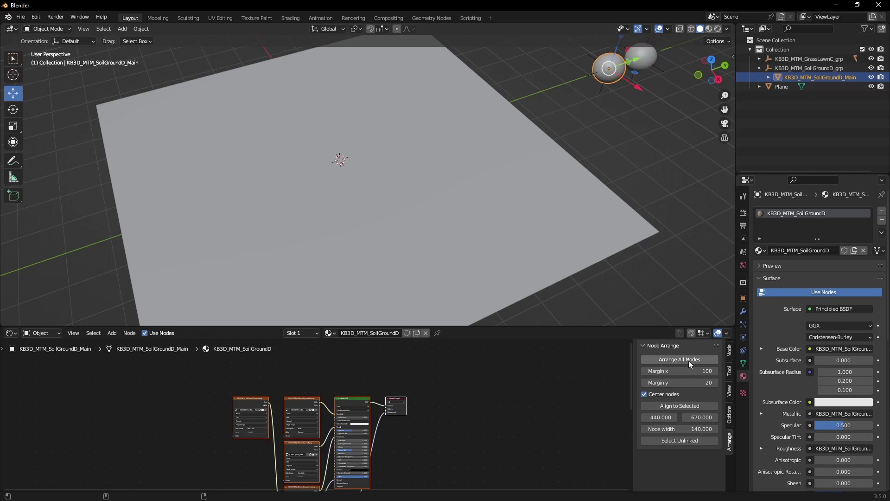
click(445, 195)
click(670, 361)
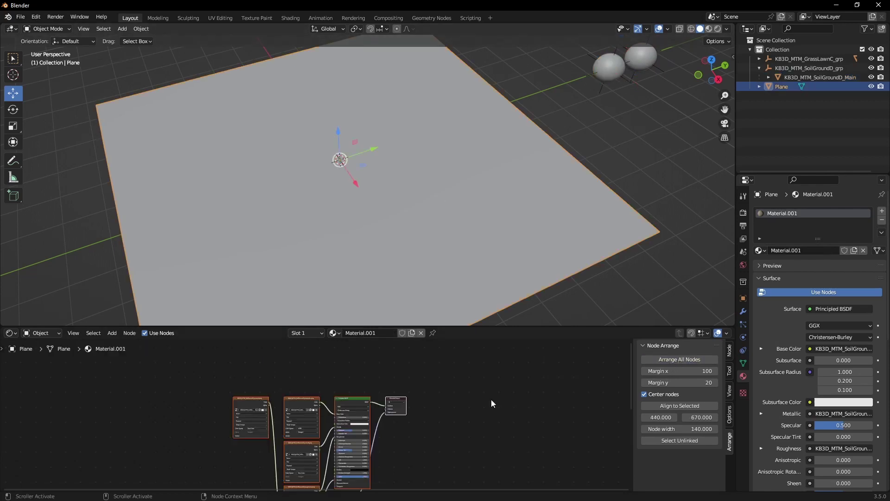
click(652, 58)
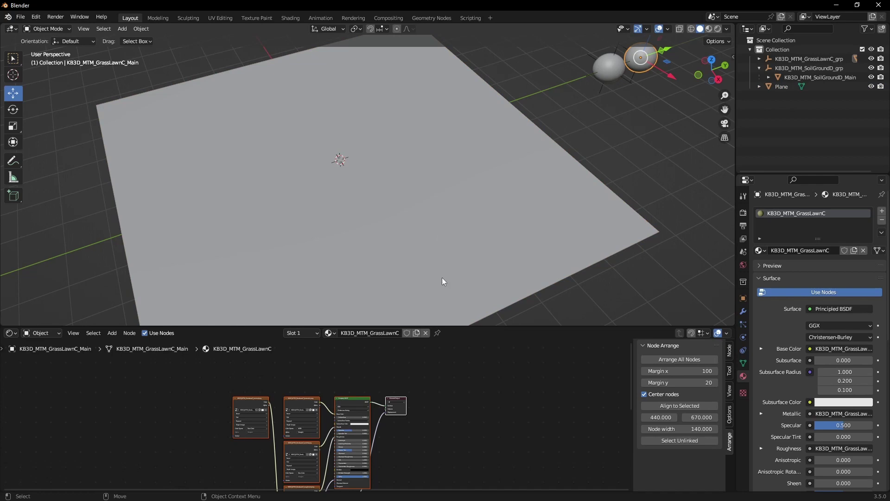
click(466, 241)
scroll(317, 431, up, 7)
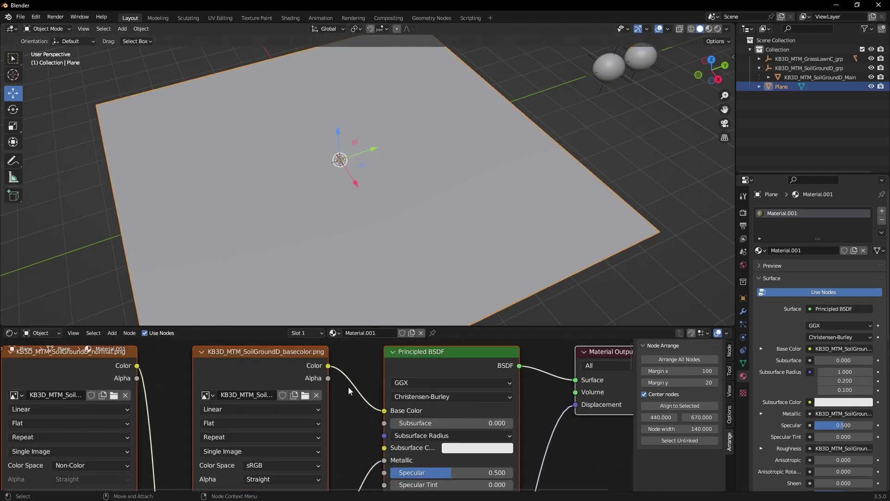
Select all of the GrassLawnC material's nodes except Material Output
click(647, 60)
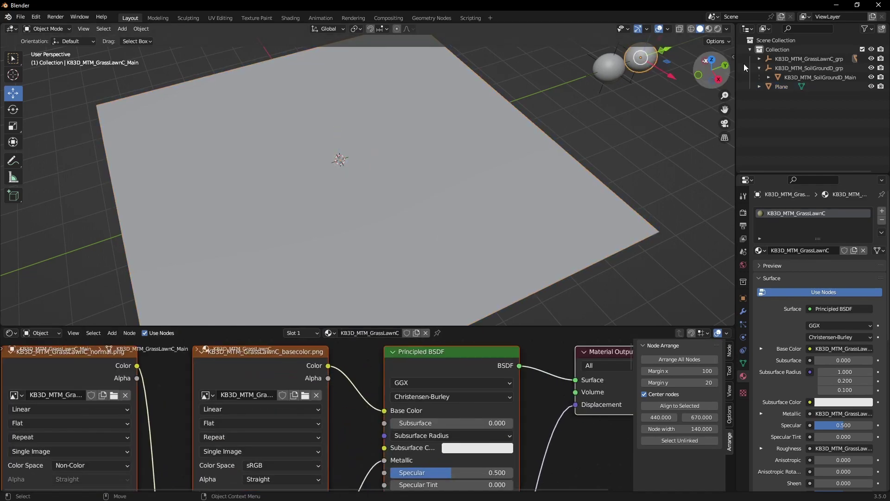
click(760, 59)
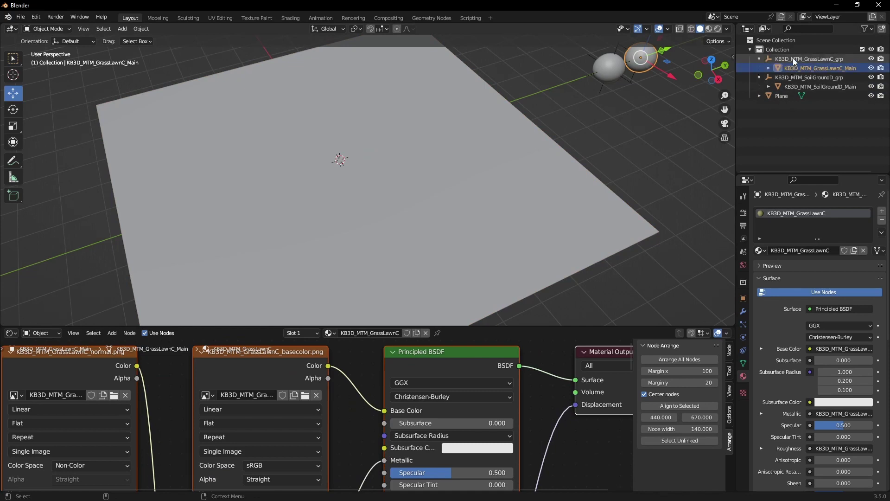
scroll(391, 408, down, 6)
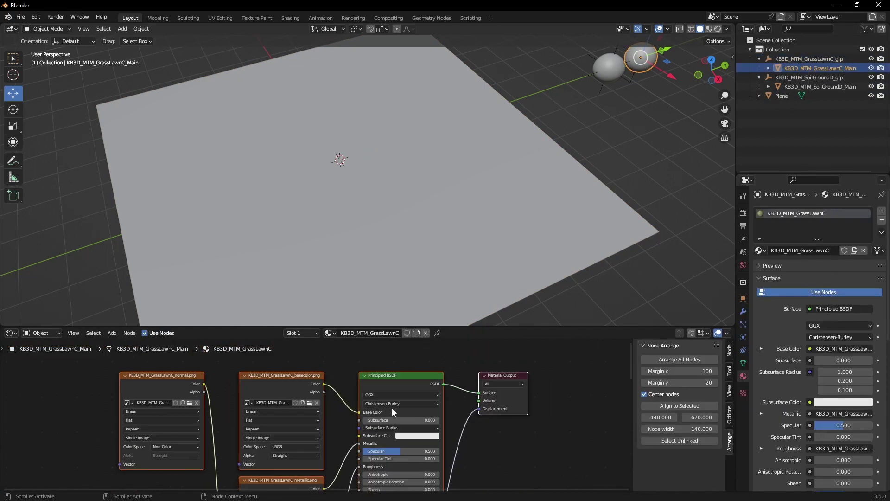
middle_drag(440, 406, 465, 372)
scroll(465, 373, down, 6)
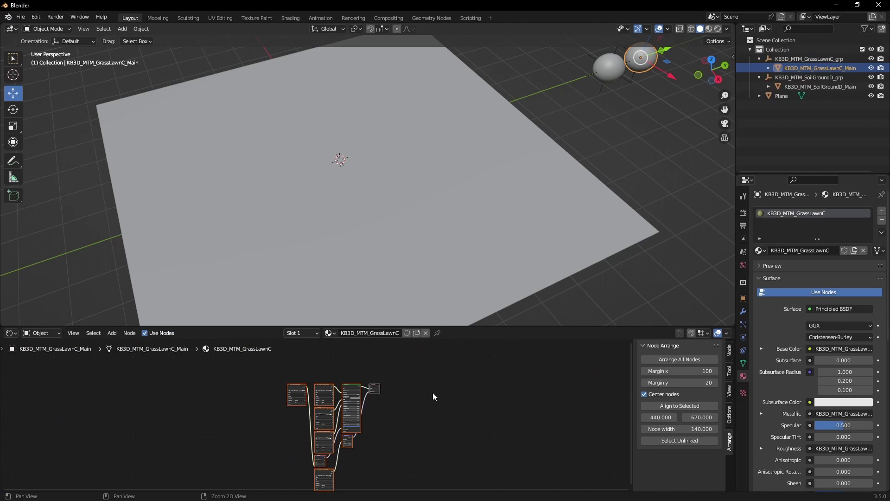
middle_drag(435, 420, 458, 405)
drag(388, 354, 299, 478)
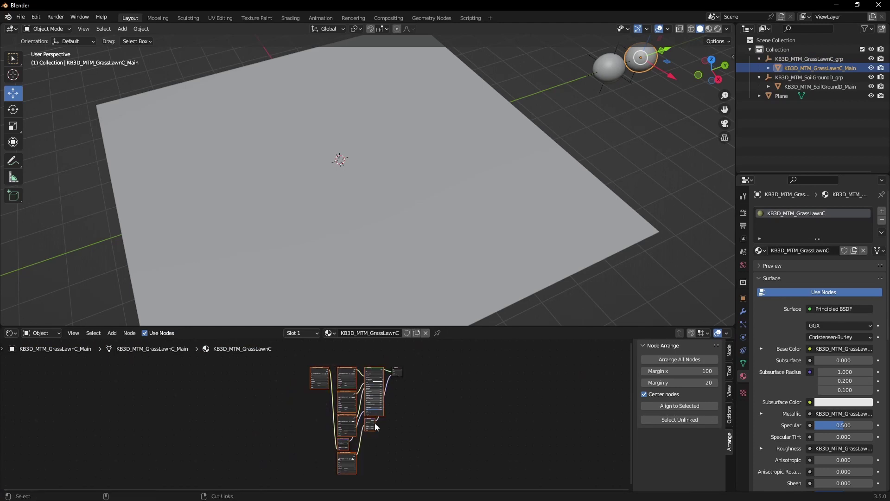
Paste the grass nodes into SoilGroundD, moving Material Output right and enlarging the editor
click(804, 87)
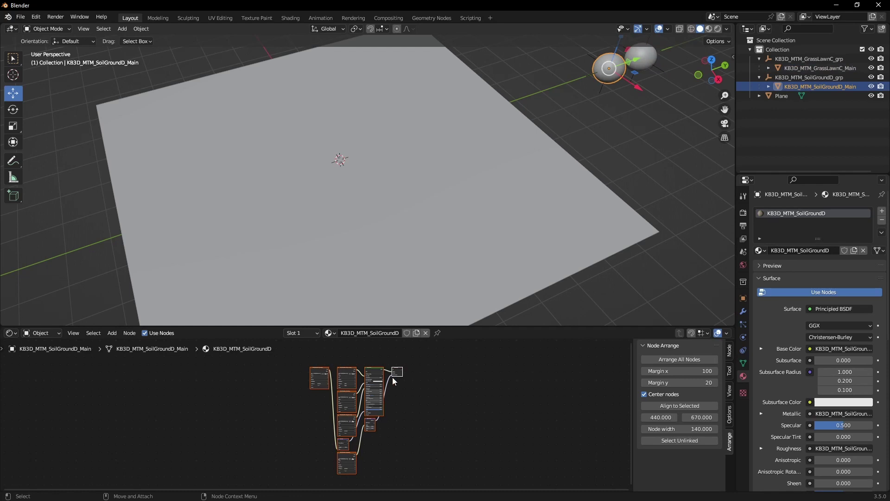
click(407, 373)
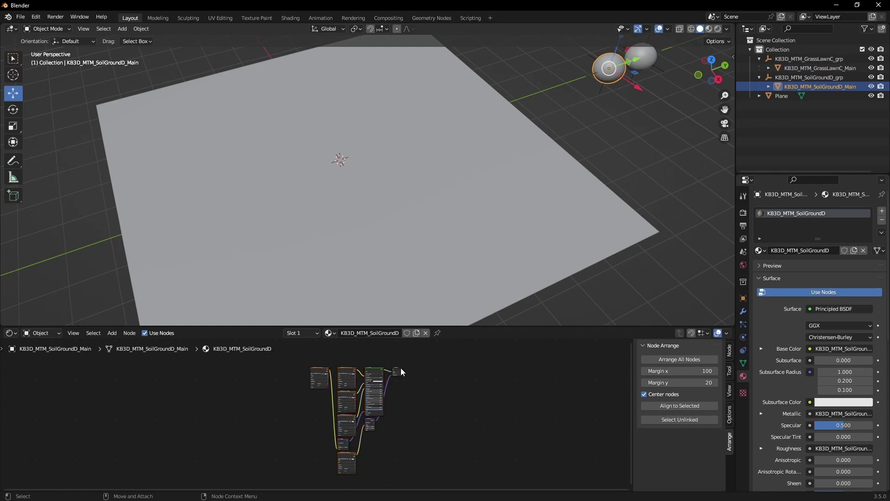
drag(401, 369, 535, 370)
key(ctrl+v)
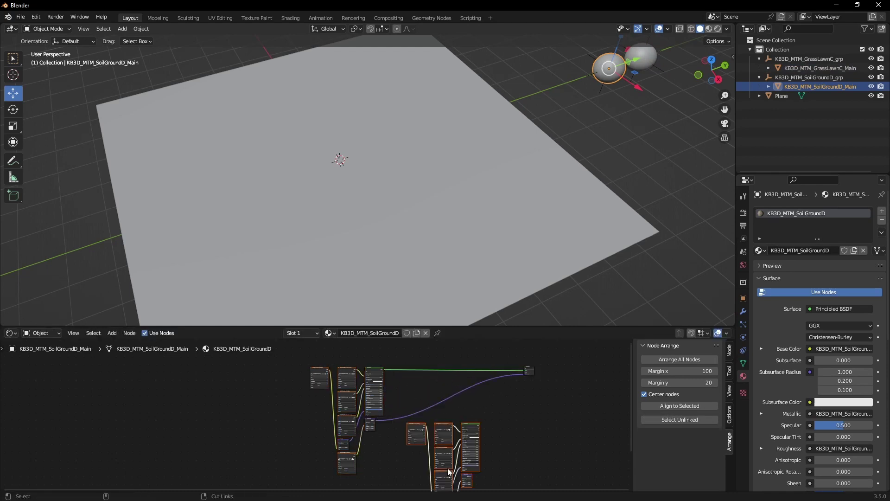
scroll(527, 450, up, 10)
middle_drag(559, 413, 321, 478)
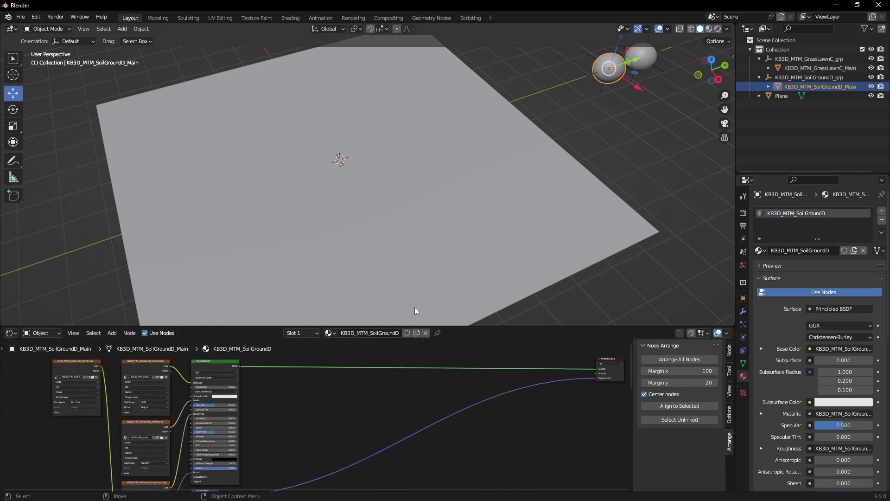
drag(455, 324, 455, 175)
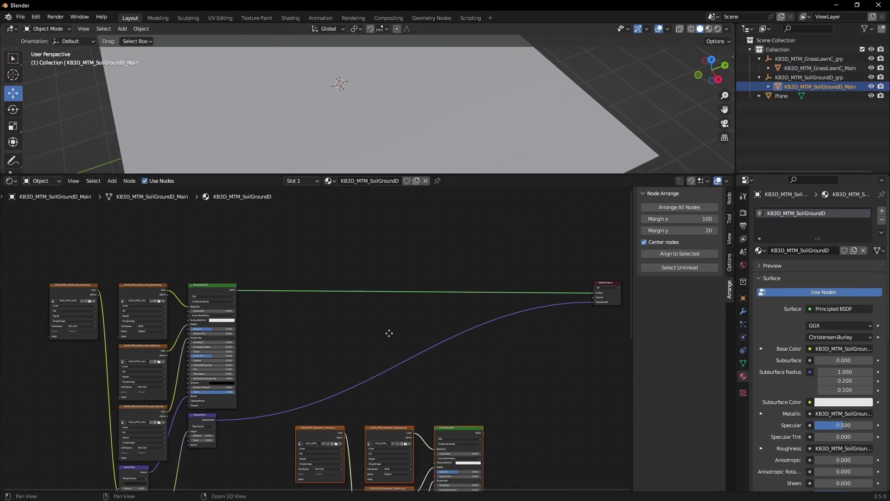
middle_drag(390, 334, 234, 320)
drag(458, 285, 546, 277)
Insert a Mix Shader before the output and connect the second Principled BSDF to it
click(351, 368)
key(shift+a)
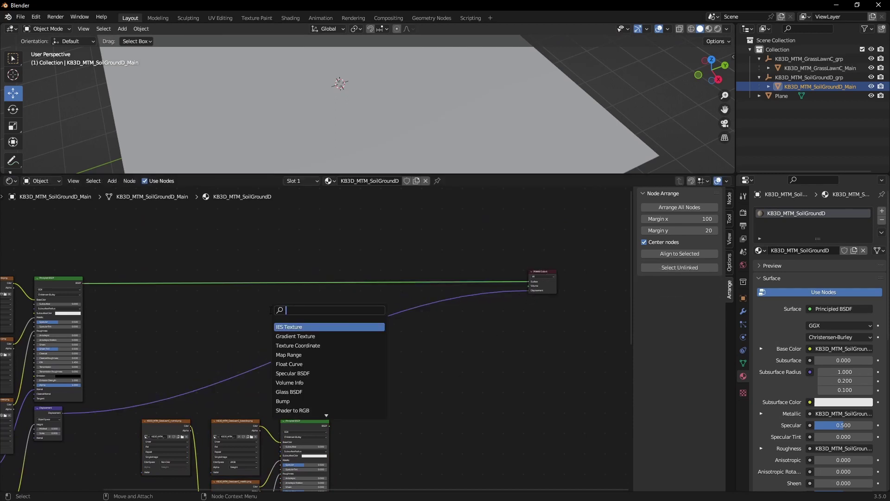
text(mix)
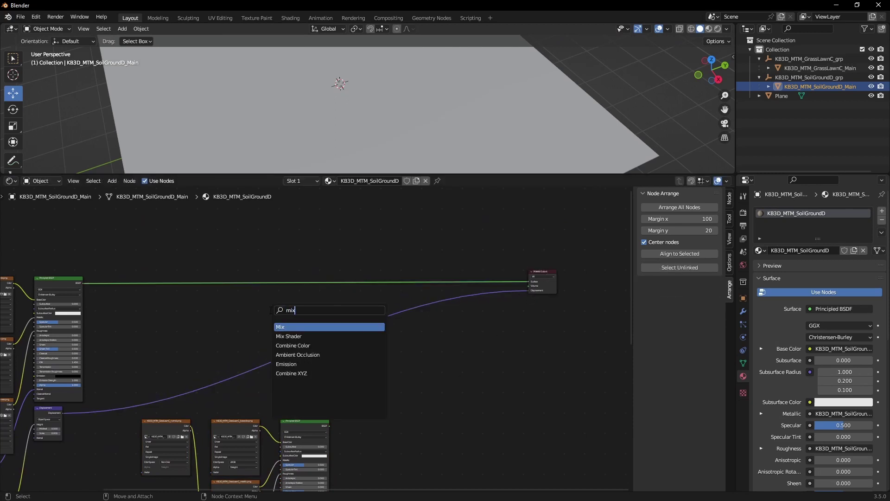
key(Down)
key(Return)
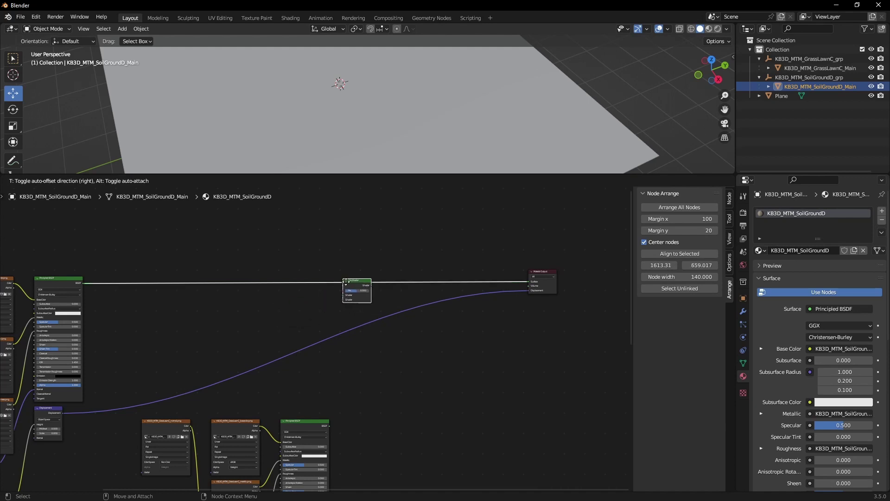
click(351, 282)
scroll(341, 433, up, 3)
drag(334, 469, 366, 278)
Add a Color Attribute node and link its Color to the Mix Shader's Fac
middle_drag(302, 229, 343, 309)
key(shift+a)
click(348, 297)
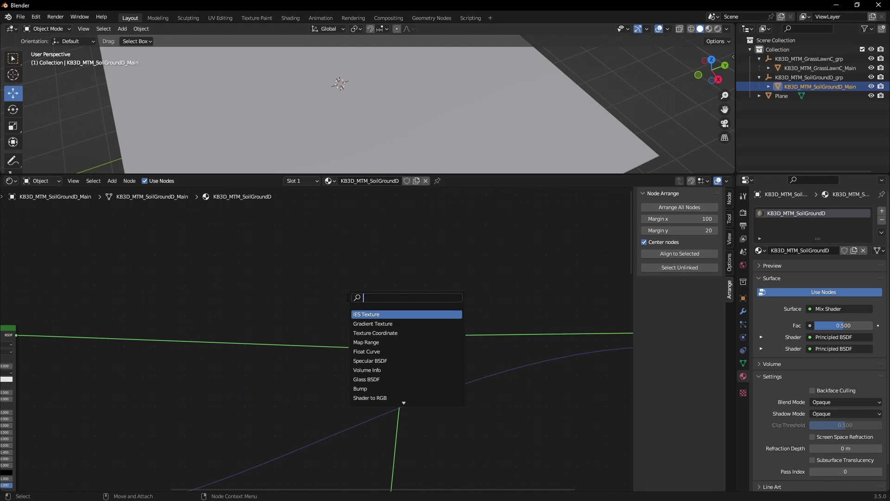
text(color)
key(Down)
key(Down)
key(Down)
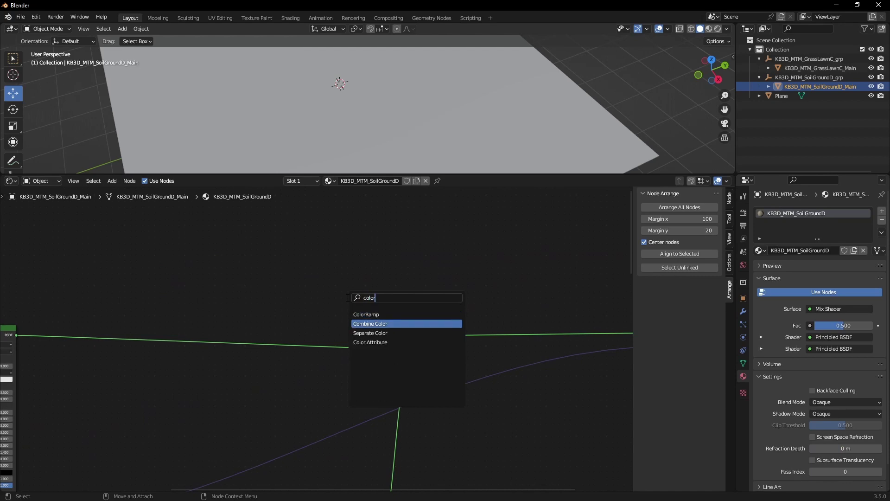
key(Return)
click(256, 264)
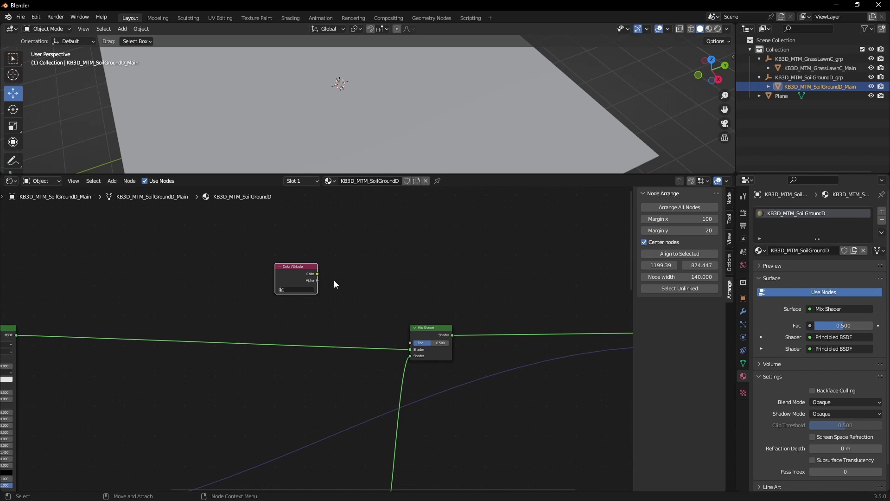
drag(317, 274, 334, 288)
drag(411, 344, 411, 343)
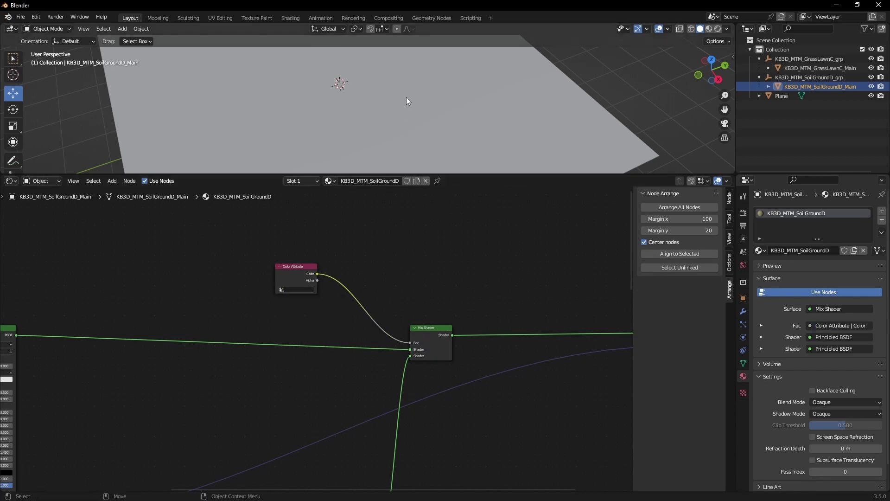
Copy the soil-and-grass material from KB3D_MTM_SoilGroundD_Main and paste it onto the Plane
click(536, 101)
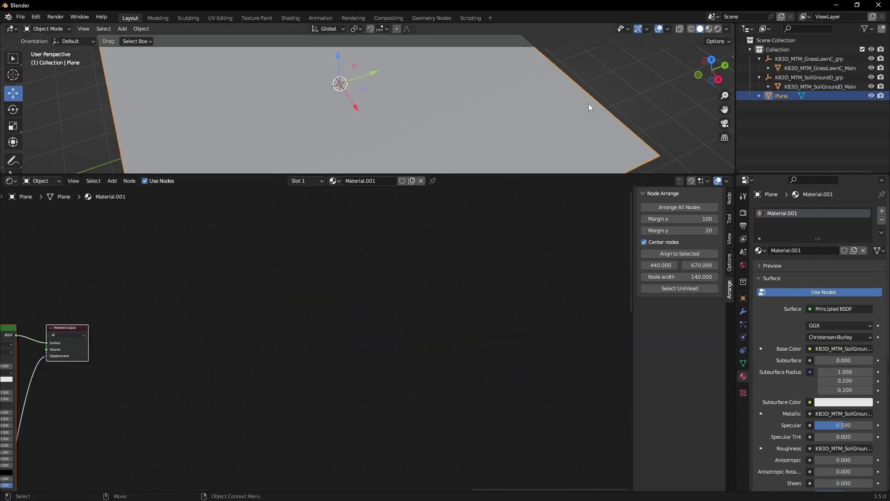
click(794, 67)
click(797, 86)
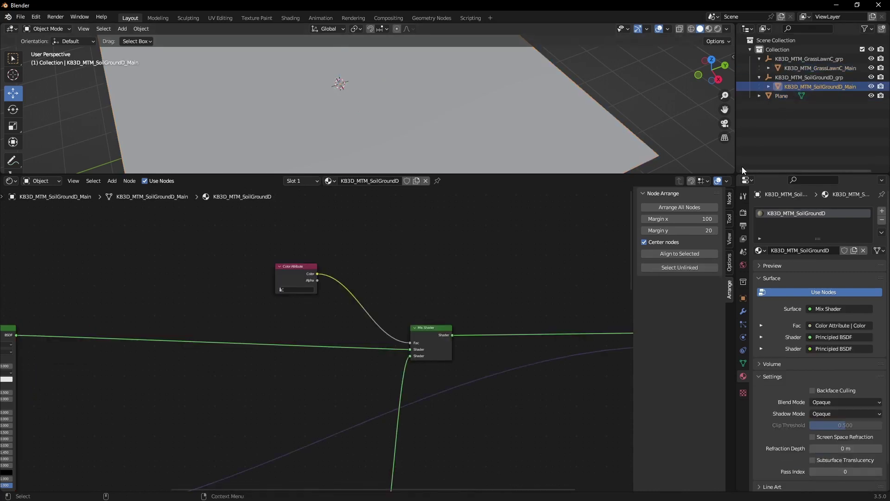
click(881, 232)
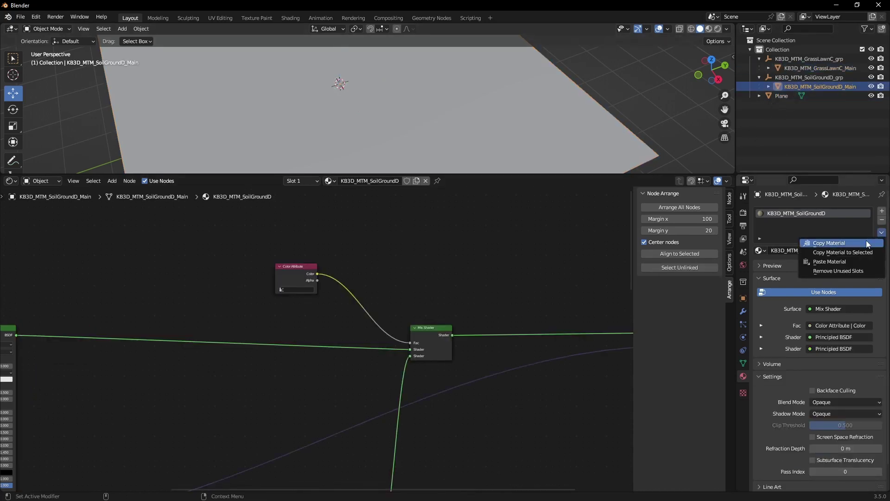
click(869, 243)
click(538, 155)
click(882, 232)
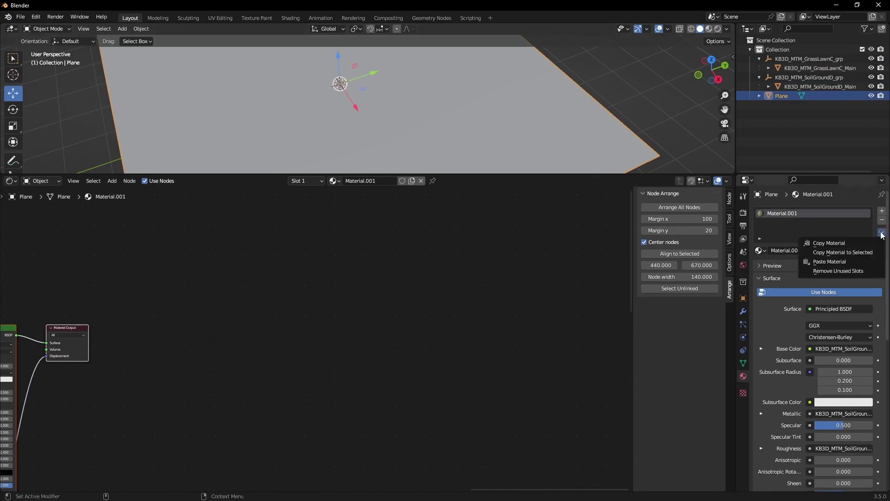
click(848, 261)
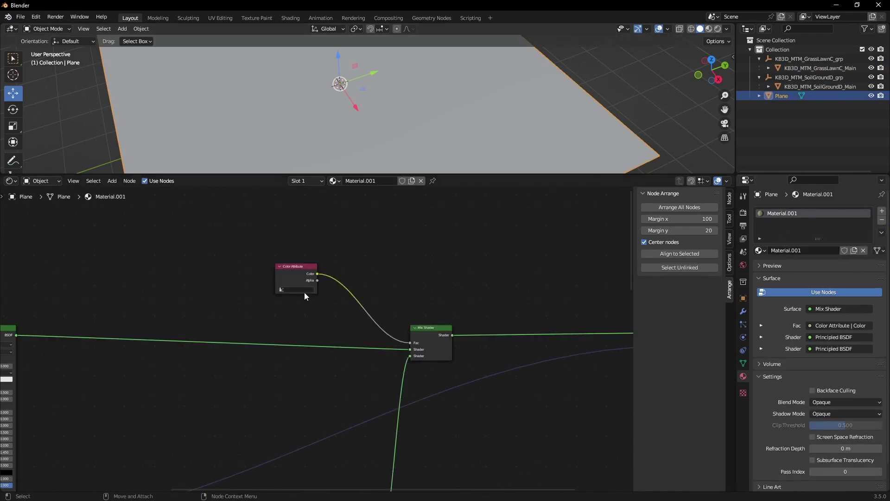
Enlarge the 3D viewport, switch it to Material Preview, and orbit over the textured plane
scroll(318, 293, up, 3)
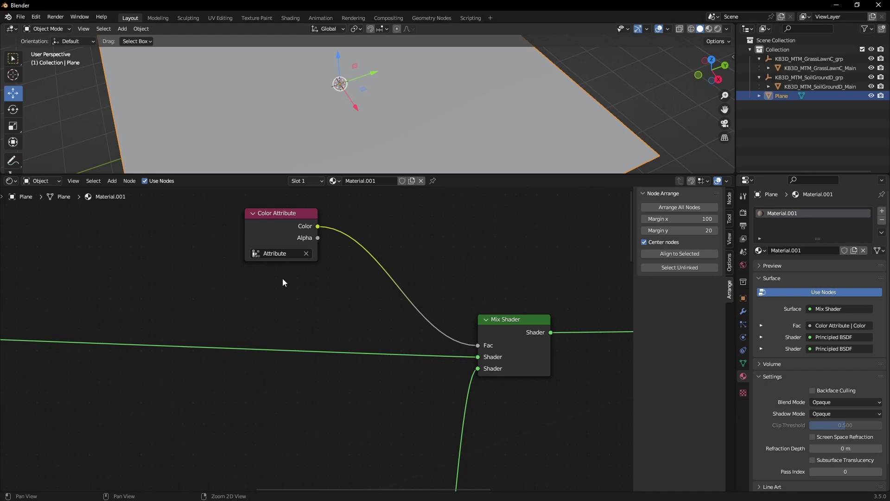
scroll(281, 297, down, 3)
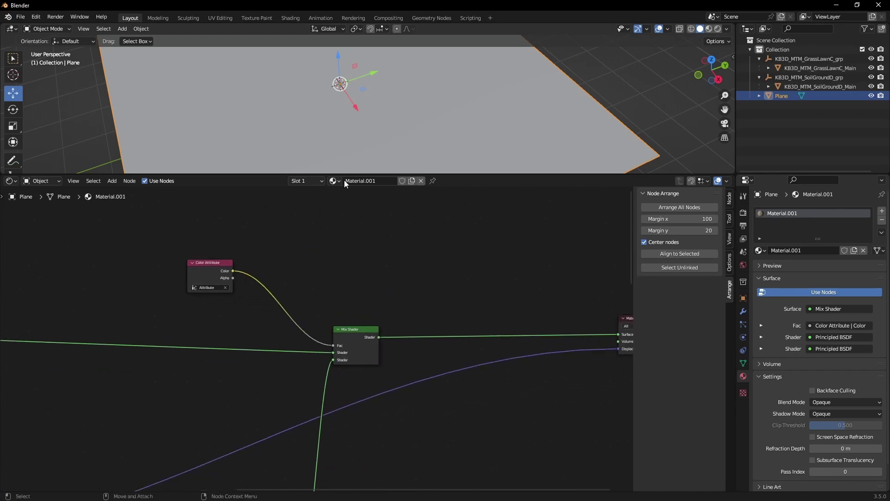
scroll(397, 115, down, 3)
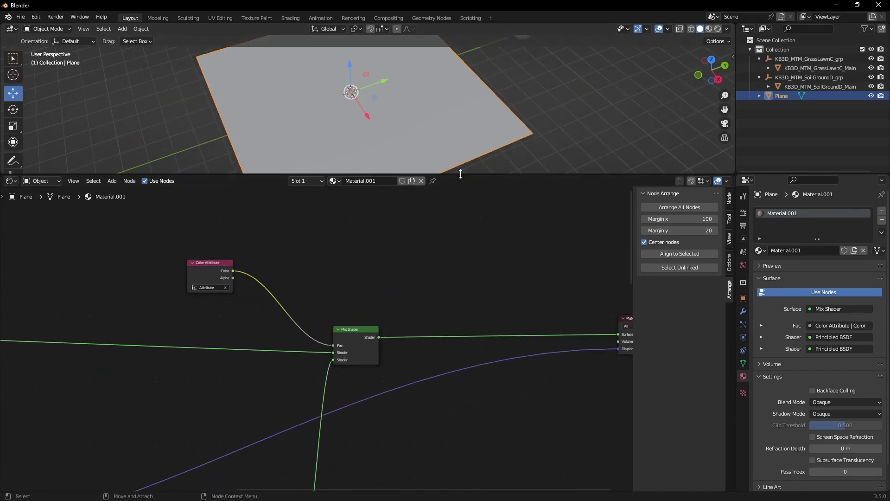
drag(461, 174, 461, 238)
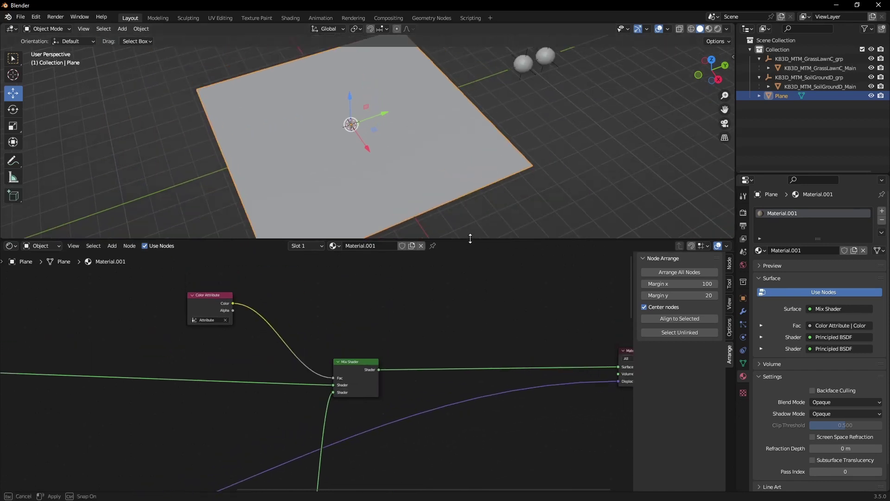
click(710, 29)
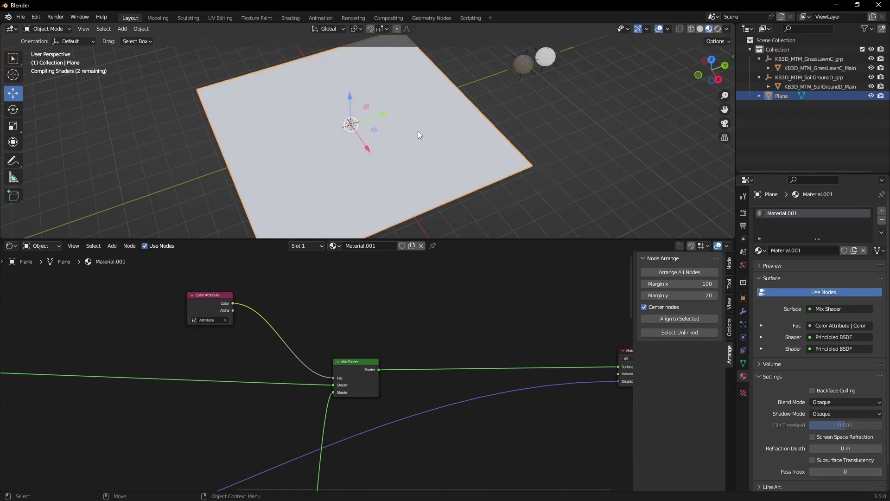
mouse_move(407, 142)
middle_down()
mouse_move(339, 142)
mouse_move(355, 165)
mouse_move(387, 165)
mouse_move(408, 126)
middle_up()
scroll(356, 165, up, 3)
alt+drag(408, 126, 443, 164)
Resize the viewport and pan the node tree to the lower texture node groups
scroll(436, 155, down, 4)
drag(471, 240, 468, 278)
alt+middle_drag(468, 369, 467, 348)
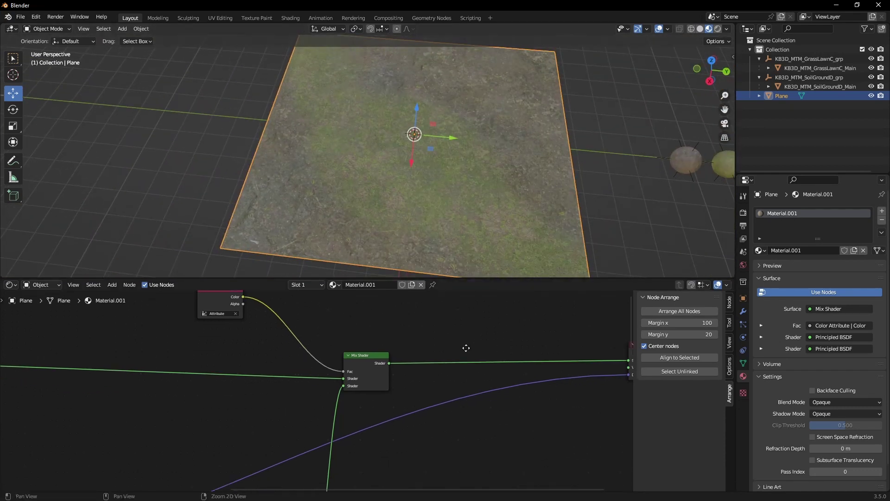
scroll(440, 399, down, 5)
alt+middle_drag(425, 420, 483, 315)
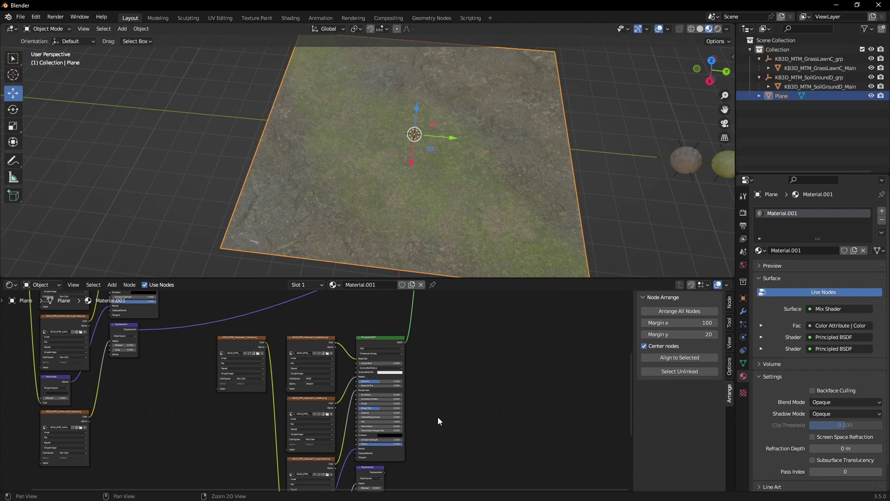
Arrange the soil and grass Displacement nodes one above the other
scroll(438, 417, down, 5)
alt+middle_drag(453, 432, 420, 404)
scroll(419, 405, down, 6)
drag(343, 414, 399, 337)
drag(238, 350, 400, 312)
scroll(424, 335, up, 7)
alt+middle_drag(462, 373, 404, 432)
scroll(439, 366, up, 4)
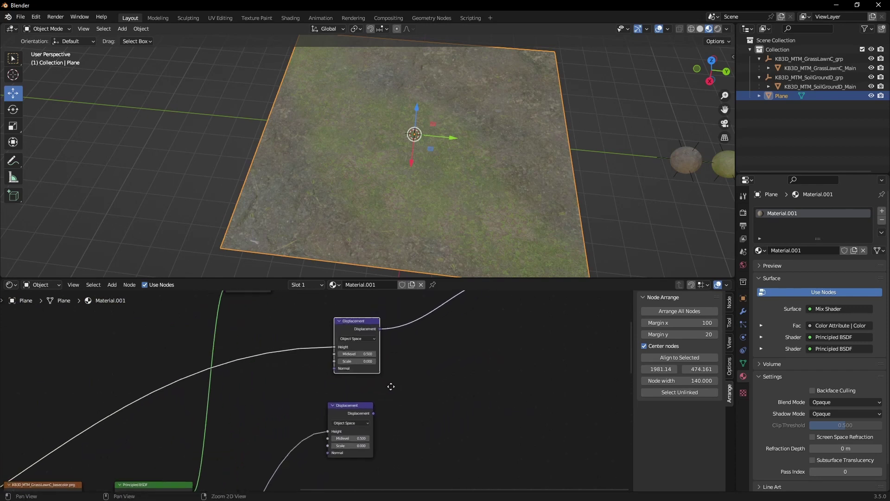
middle_drag(339, 318, 249, 323)
drag(250, 322, 255, 330)
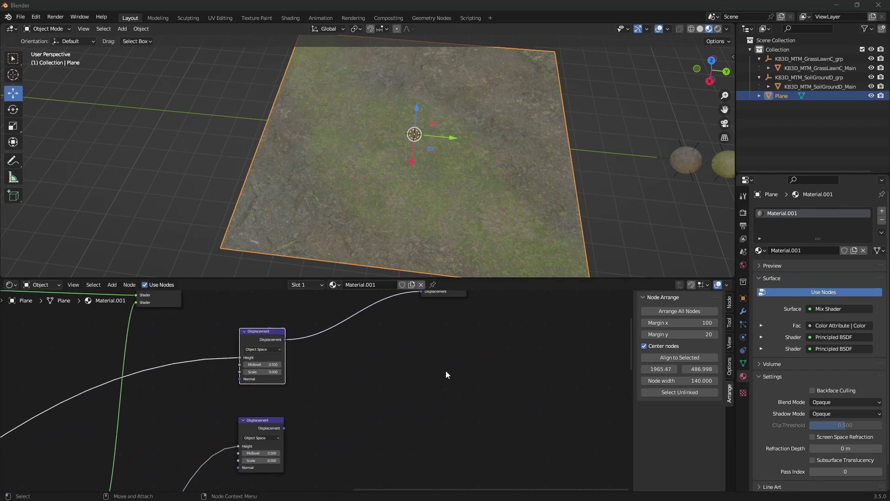
click(375, 369)
Add a Mix node beside the Displacement nodes and set its data type to Vector
key(shift+a)
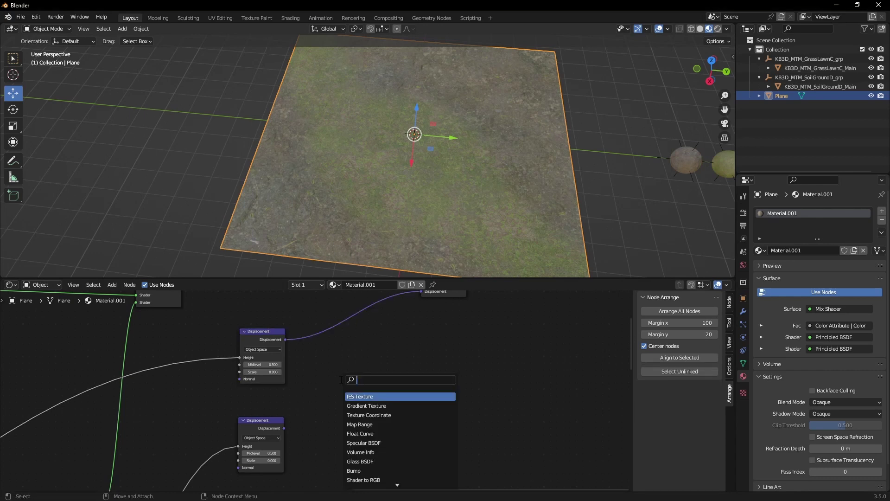
text(m9x)
key(BackSpace)
key(BackSpace)
text(ix)
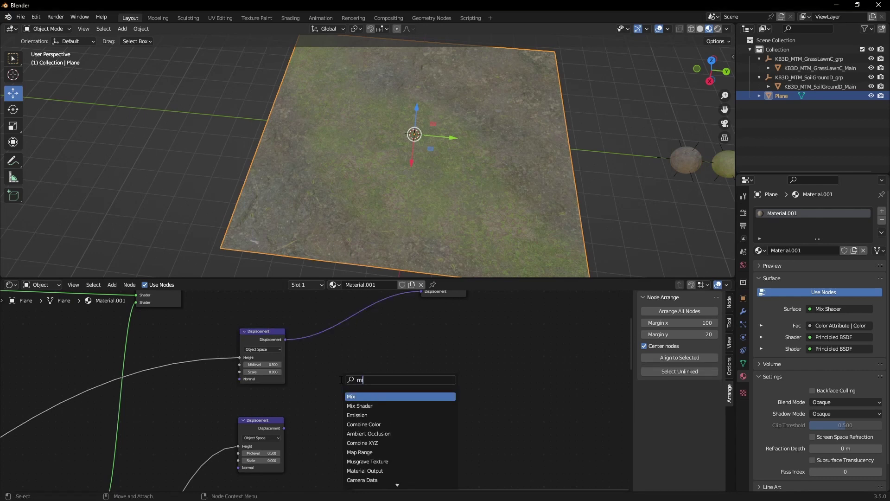
key(Return)
click(340, 369)
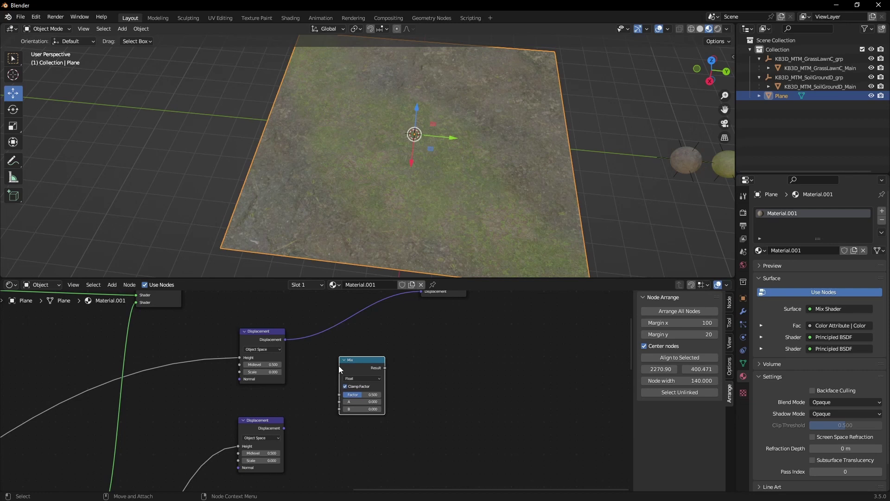
key(shift+a)
text(mix)
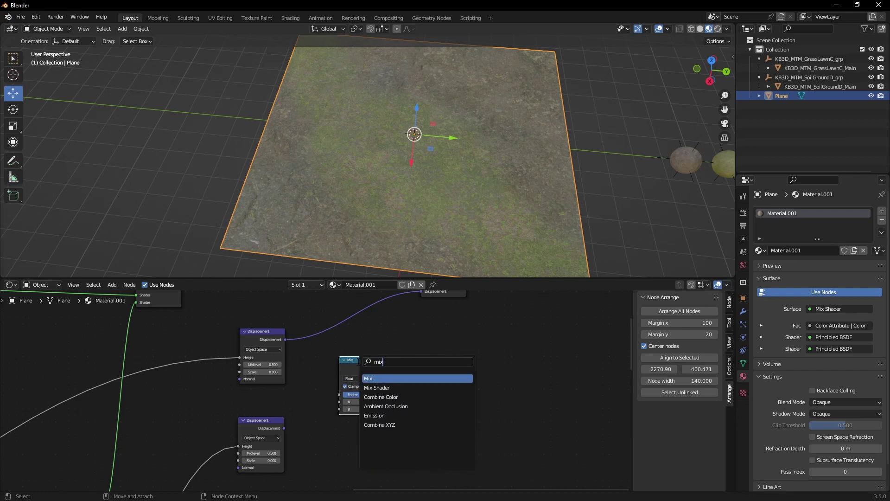
key(Escape)
click(356, 378)
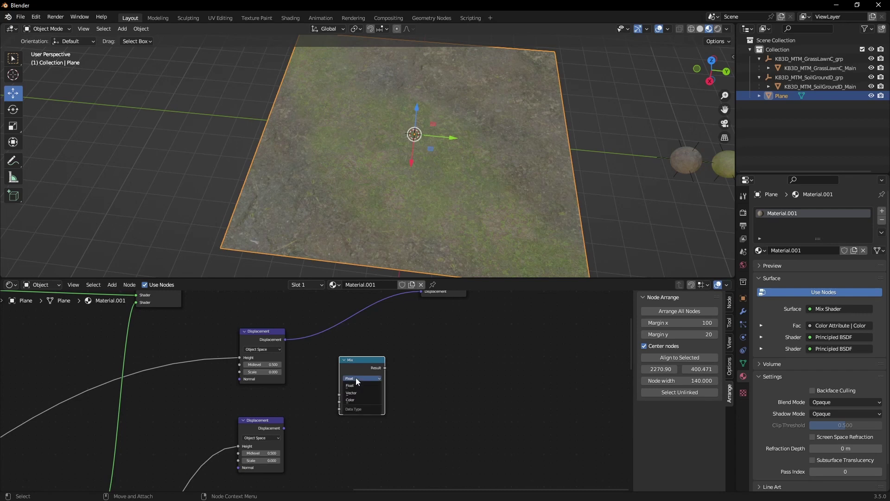
click(360, 391)
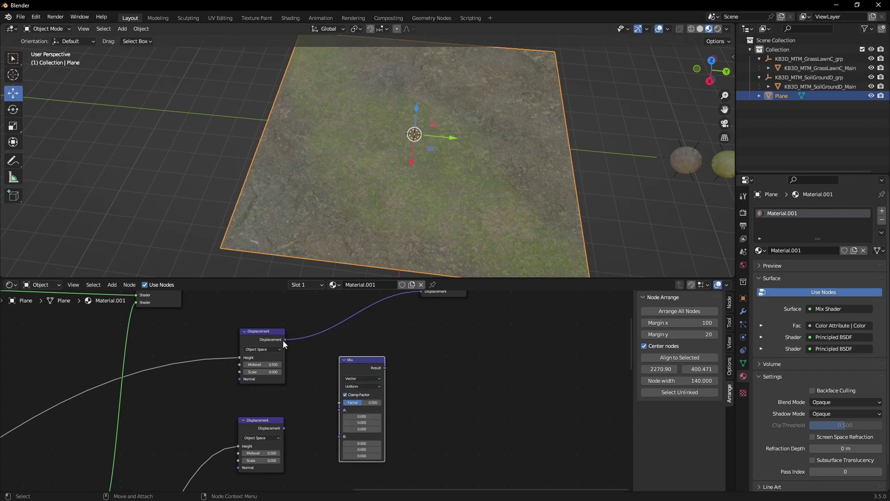
Wire the two Displacement outputs into Mix A and B, and Color Attribute Color into Factor
drag(285, 340, 340, 410)
drag(284, 428, 343, 418)
drag(372, 363, 374, 337)
middle_drag(293, 304, 366, 366)
middle_drag(163, 324, 245, 351)
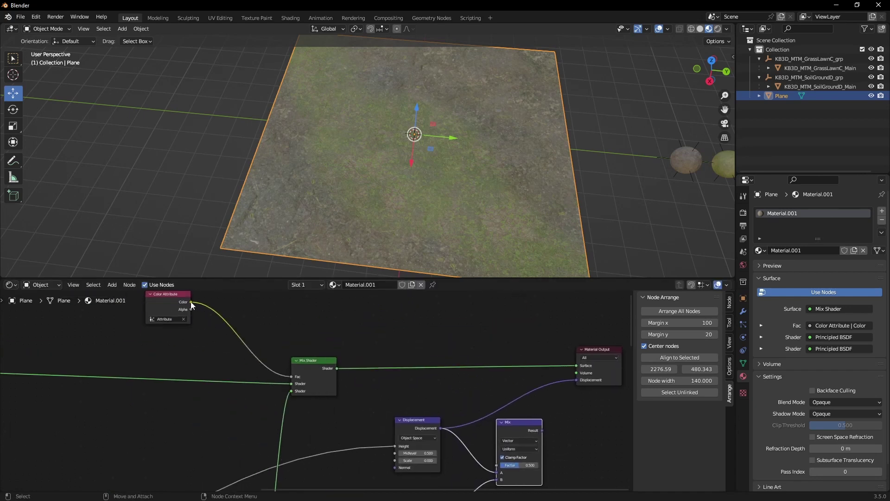
drag(191, 302, 499, 466)
Connect the Mix node's Result to the Material Output's Displacement input
middle_drag(552, 424, 416, 437)
scroll(400, 446, up, 4)
click(406, 444)
drag(406, 443, 452, 376)
middle_drag(347, 399, 226, 379)
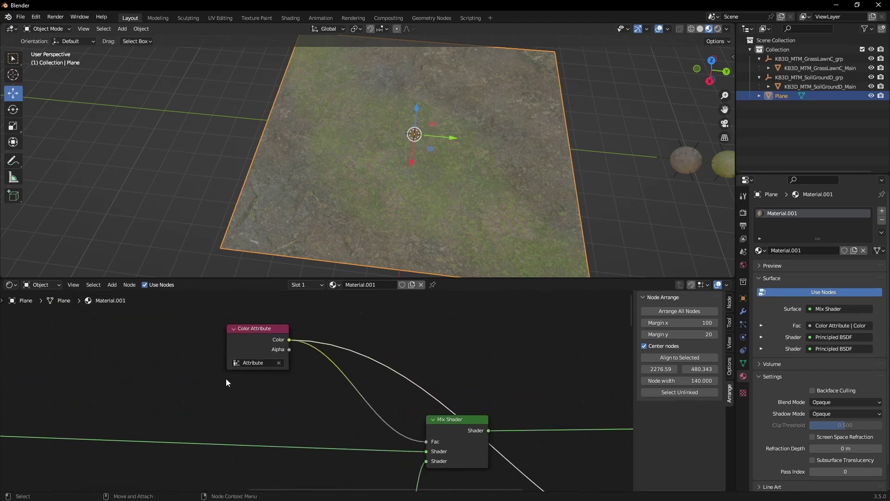
Insert a Separate Color node on the Color Attribute link and wire Red to the Mix Shader Fac
key(shift+a)
text(sepe)
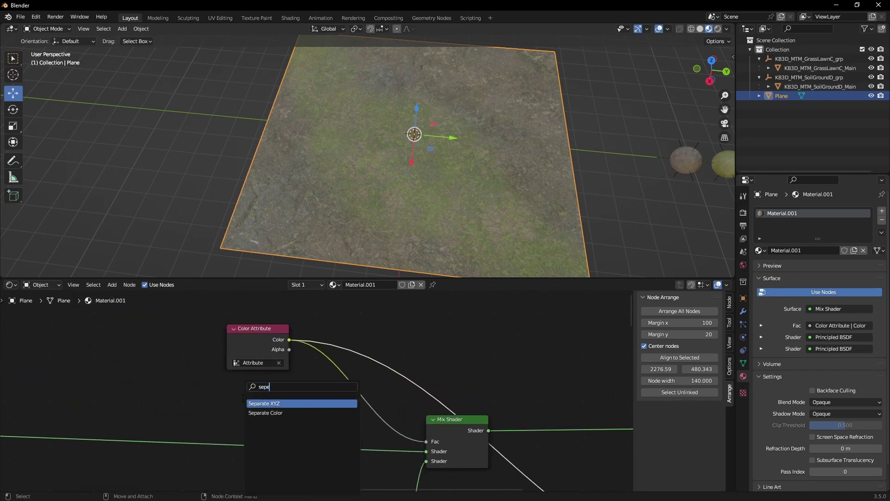
click(265, 413)
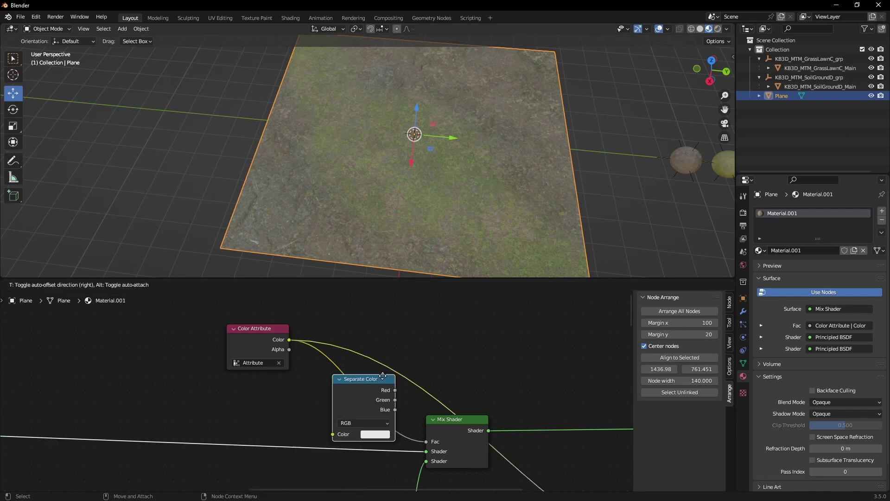
click(368, 352)
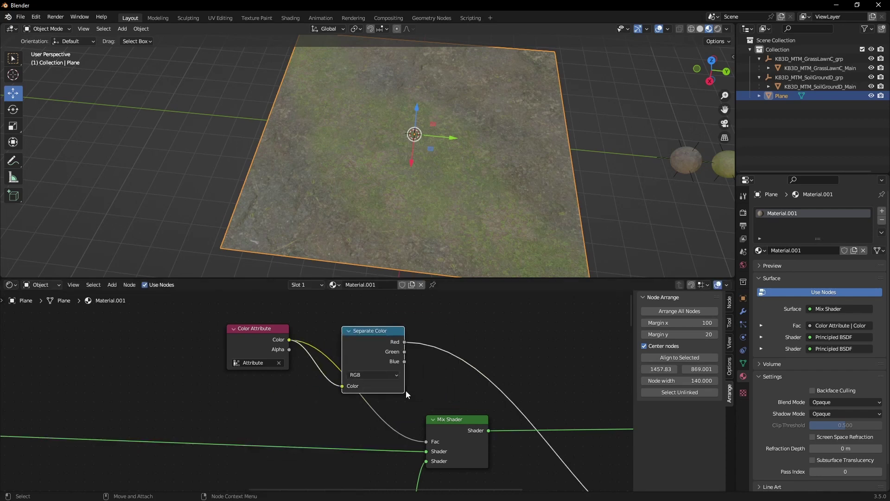
drag(405, 342, 427, 442)
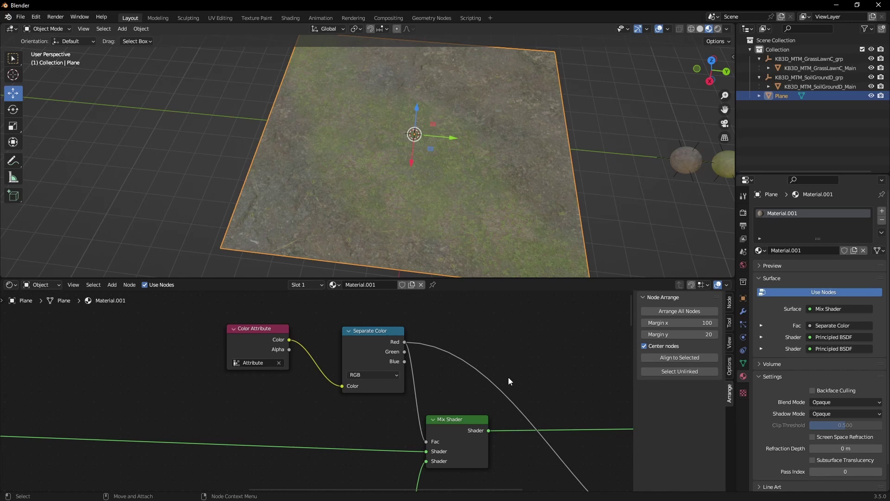
Tidy the Separate Color node's position and switch the viewport to Rendered shading
scroll(508, 377, down, 2)
scroll(506, 389, down, 2)
middle_drag(515, 384, 413, 354)
drag(296, 339, 472, 469)
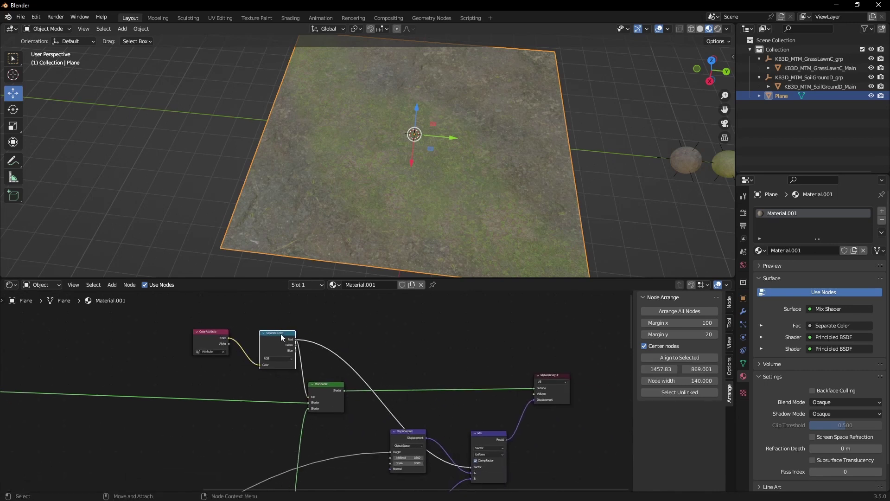
drag(281, 337, 276, 332)
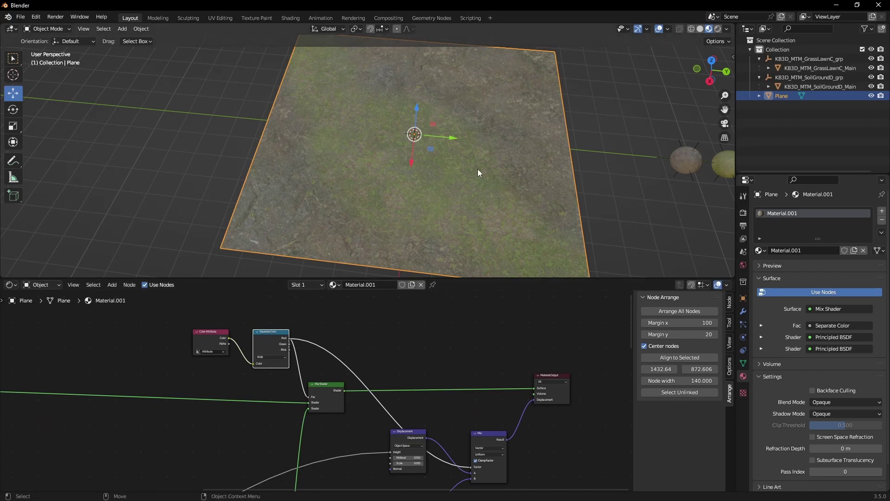
middle_drag(478, 169, 473, 115)
click(717, 29)
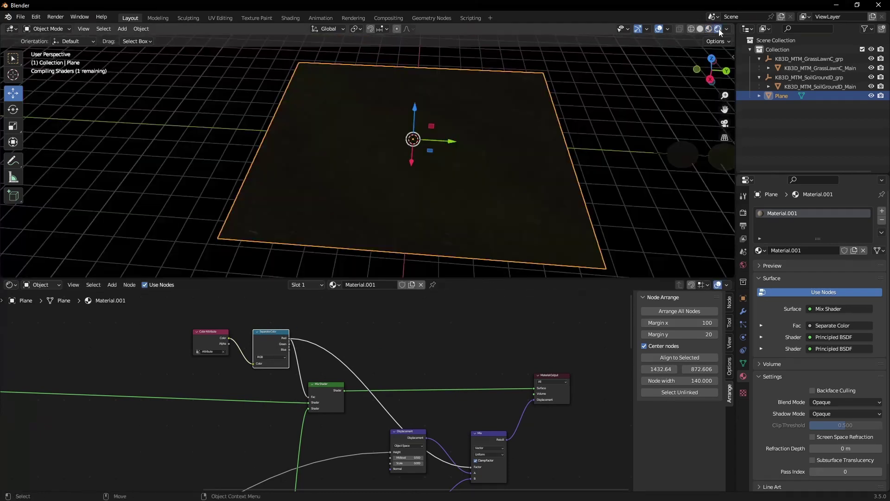
Add a Point light and move it up above the plane
click(123, 28)
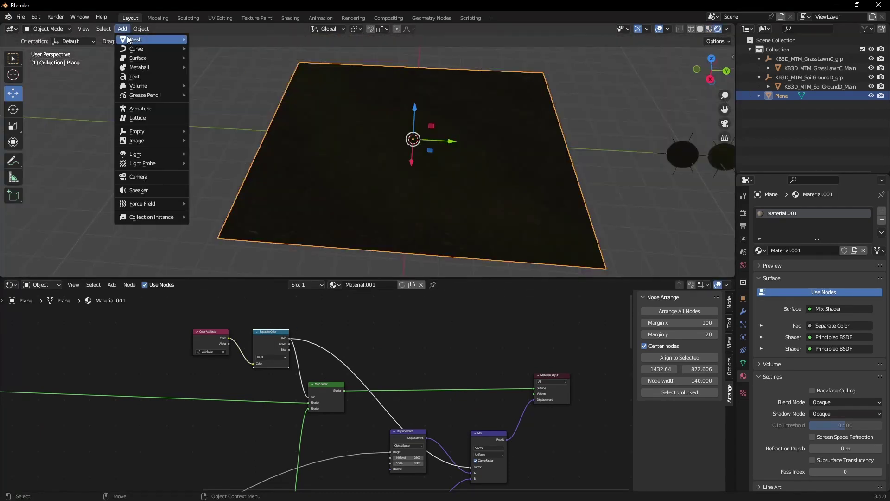
mouse_move(148, 156)
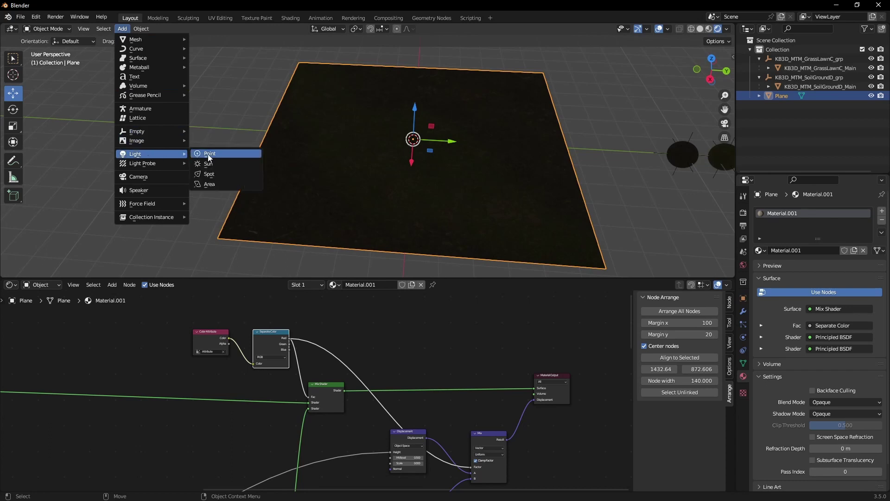
click(209, 158)
drag(432, 126, 443, 94)
middle_drag(439, 101, 396, 106)
scroll(417, 151, up, 1)
shift+middle_drag(494, 157, 414, 163)
Set the point light's Power to 1000 W and view the lit terrain up close
click(848, 275)
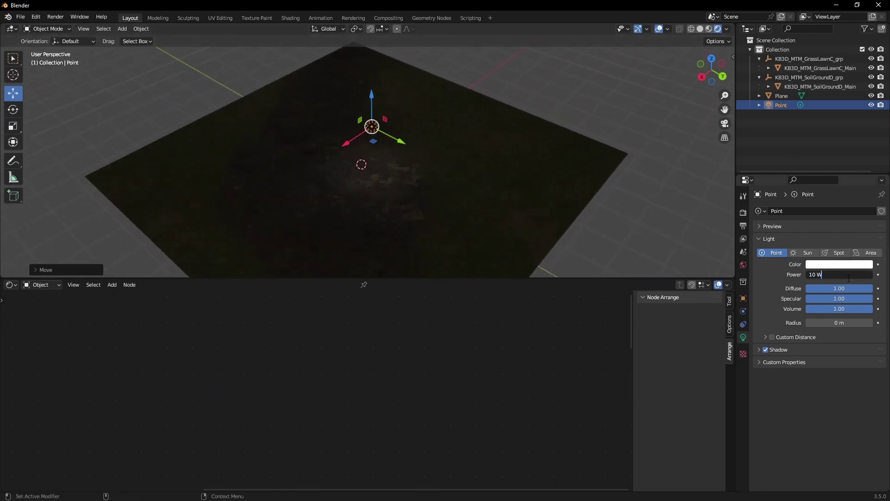
text(1000)
key(Return)
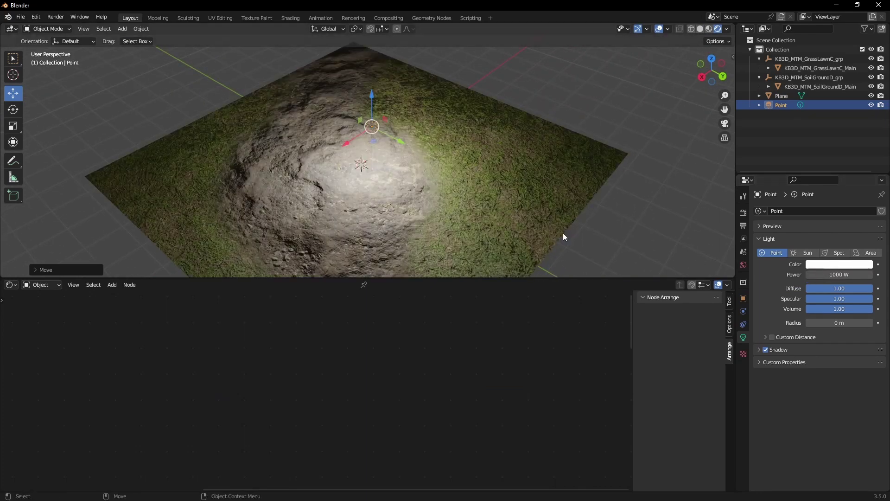
shift+click(361, 172)
middle_drag(378, 175, 573, 77)
click(573, 78)
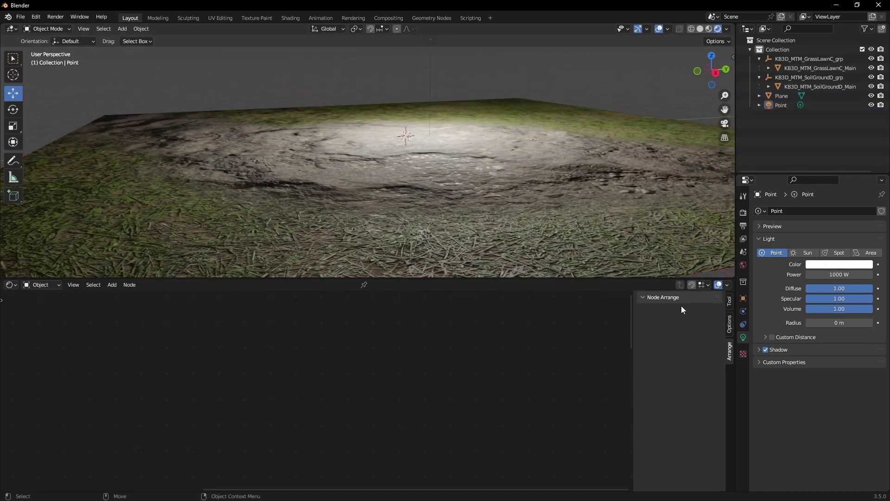
Set the render engine to Cycles
click(350, 18)
click(820, 60)
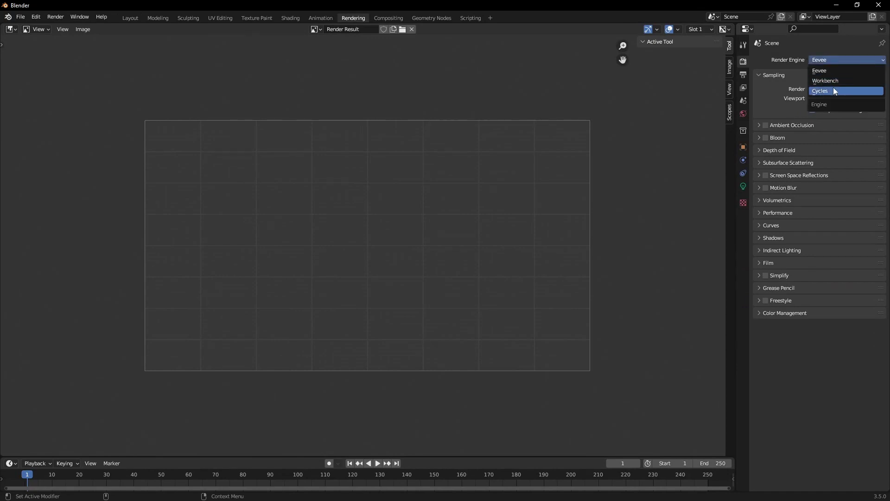
click(830, 91)
click(129, 18)
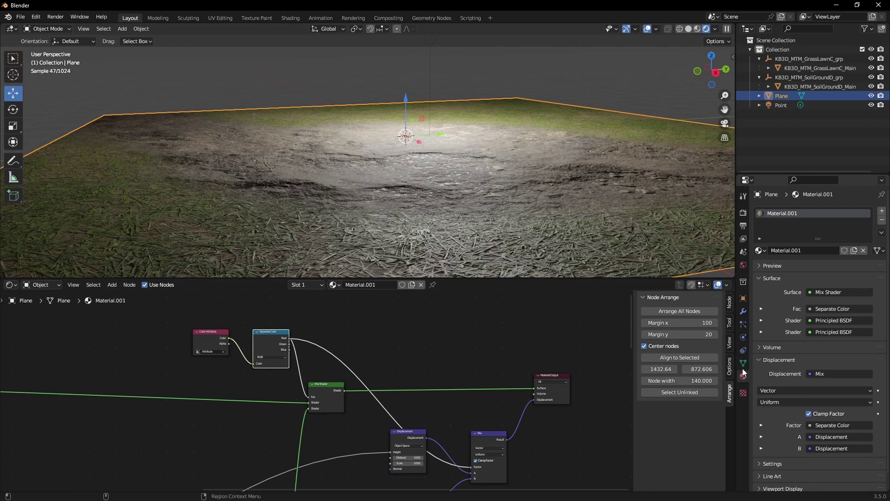
Set the material's Surface Displacement method to Displacement Only
scroll(780, 444, down, 1)
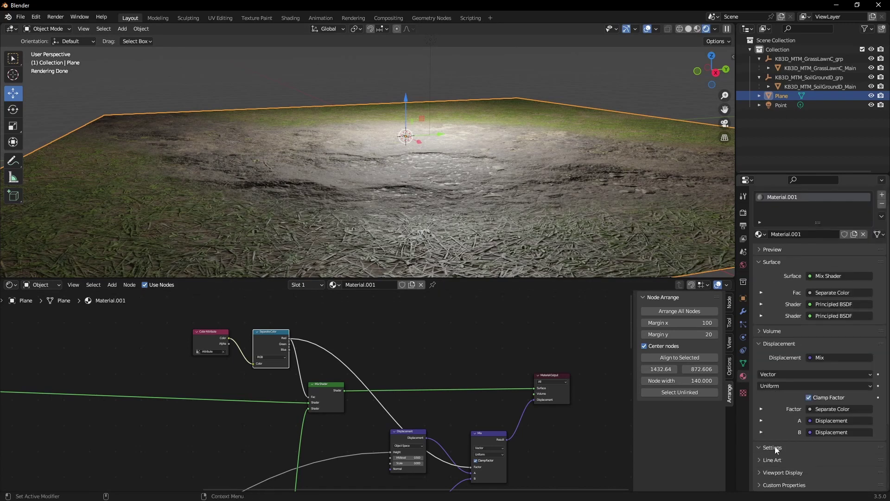
click(775, 447)
scroll(777, 446, down, 7)
scroll(777, 447, down, 1)
click(824, 364)
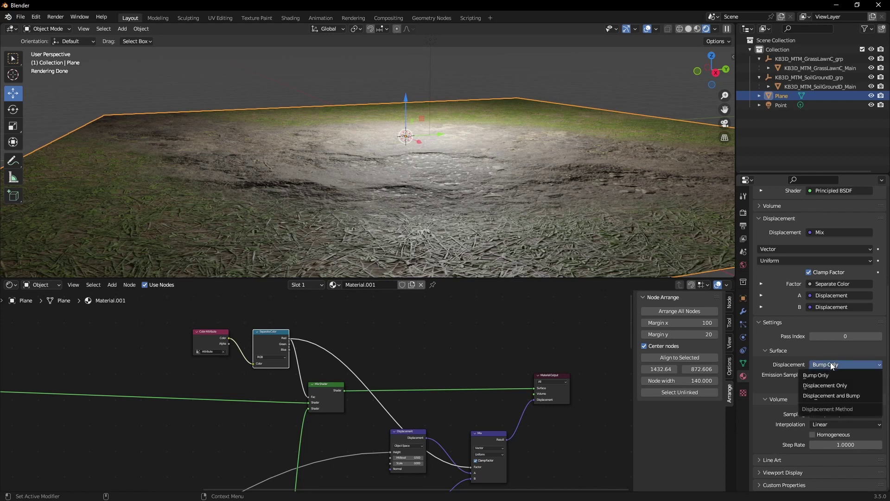
click(832, 386)
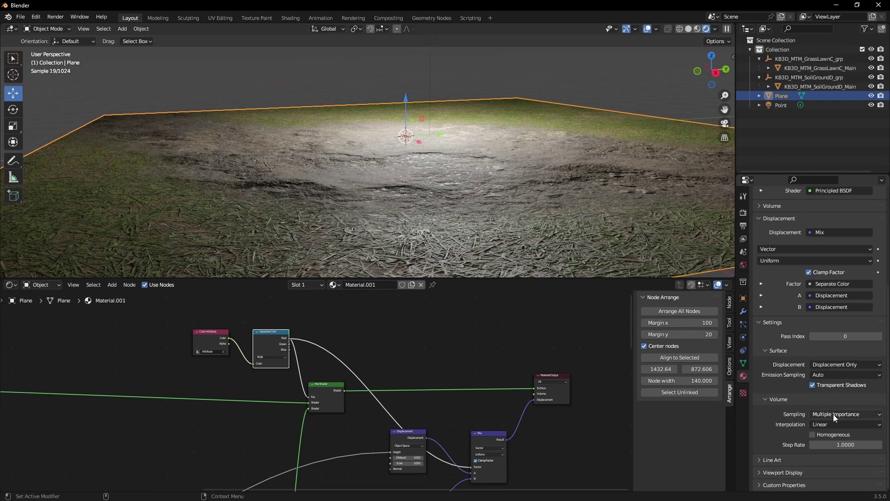
Set the Scale of both Displacement nodes to 1.000 and inspect the displaced terrain
scroll(460, 416, up, 4)
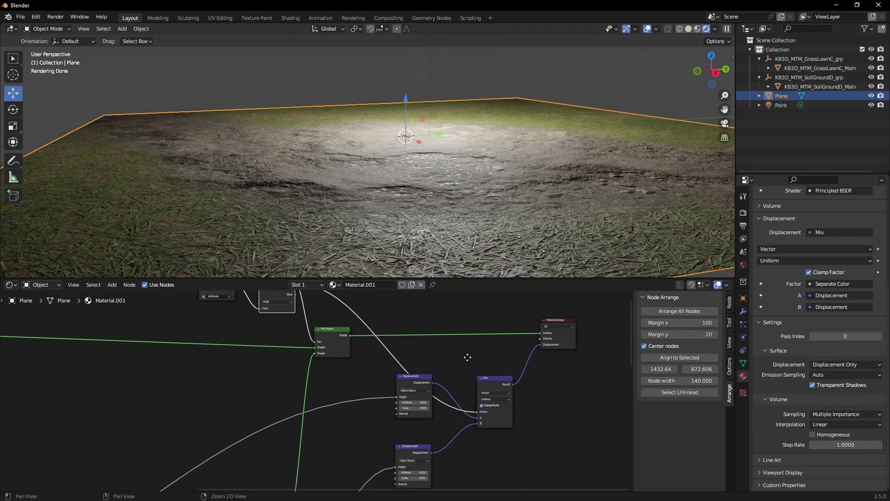
click(518, 391)
text(1)
key(Return)
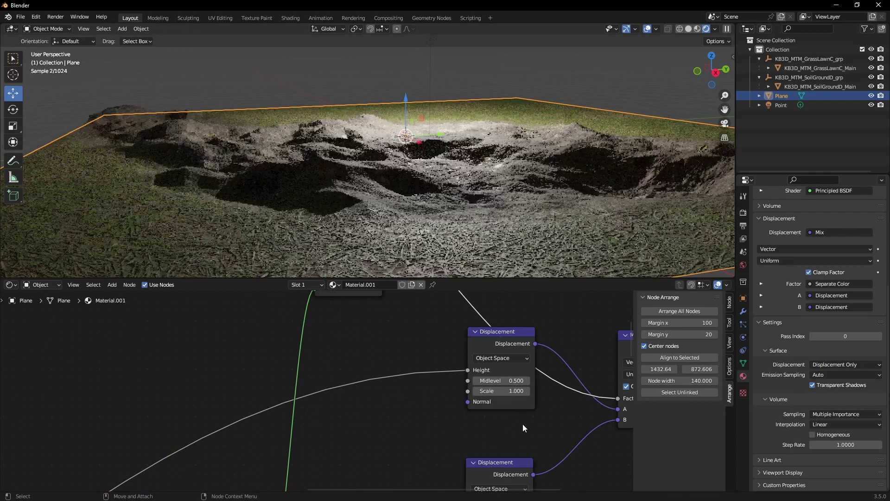
scroll(380, 406, down, 1)
middle_drag(412, 418, 396, 317)
click(469, 411)
text(1)
key(Return)
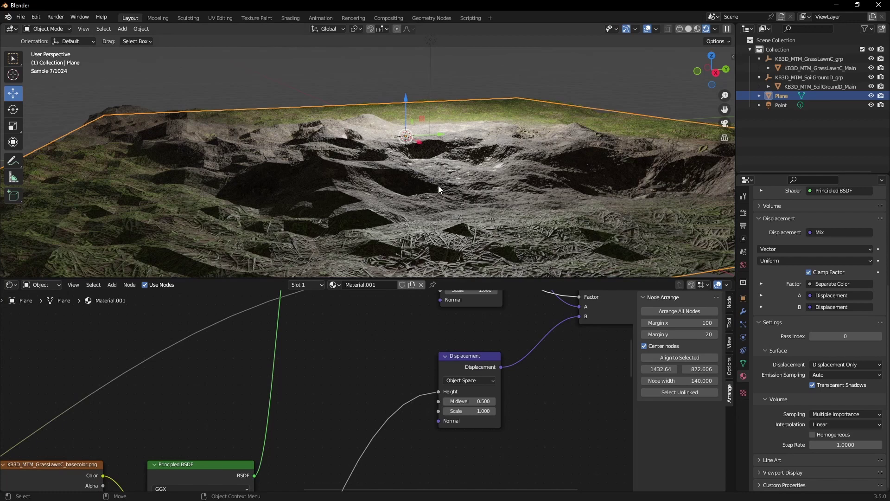
middle_drag(439, 186, 417, 194)
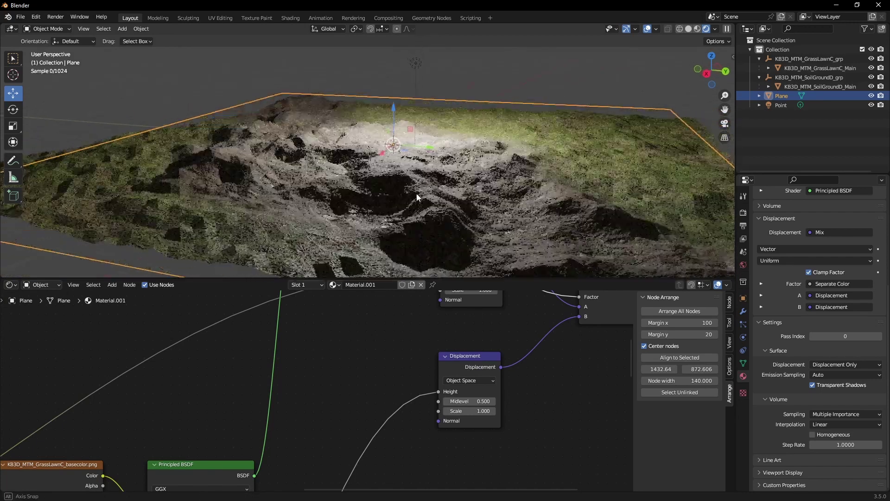
click(744, 226)
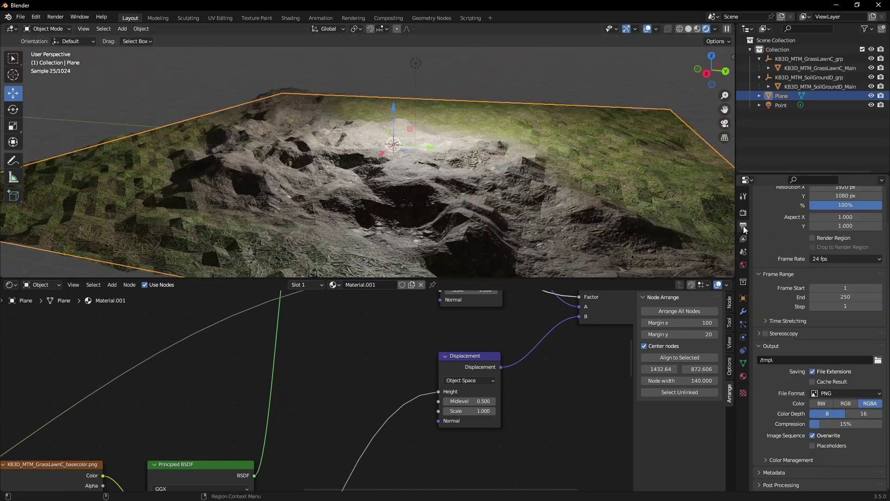
Add a Subdivision modifier to the plane and shade it smooth
click(744, 324)
click(743, 311)
click(776, 211)
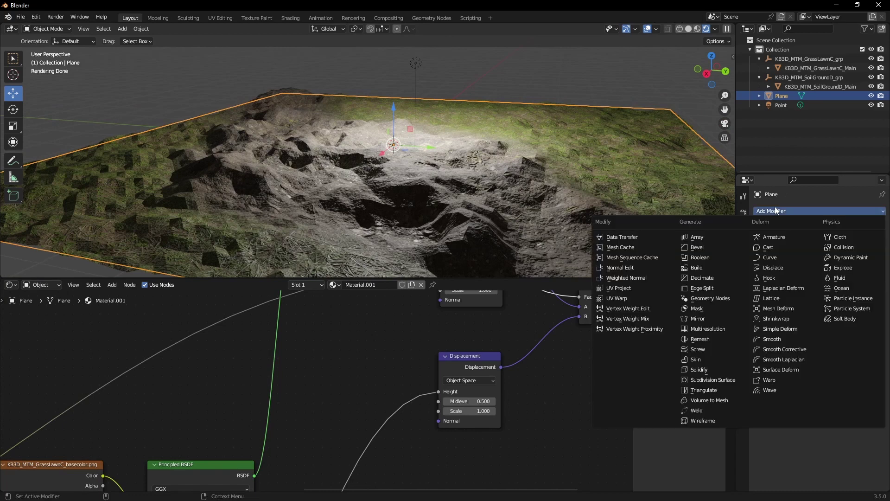
click(708, 384)
right_click(384, 175)
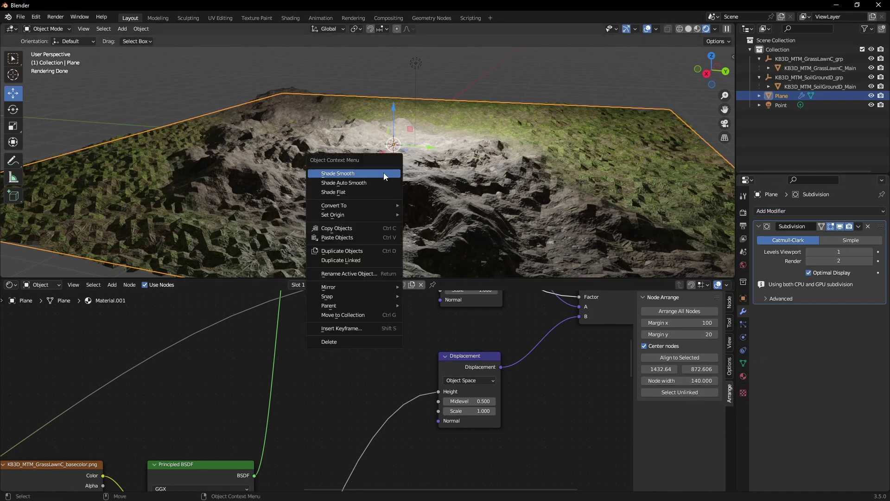
click(383, 174)
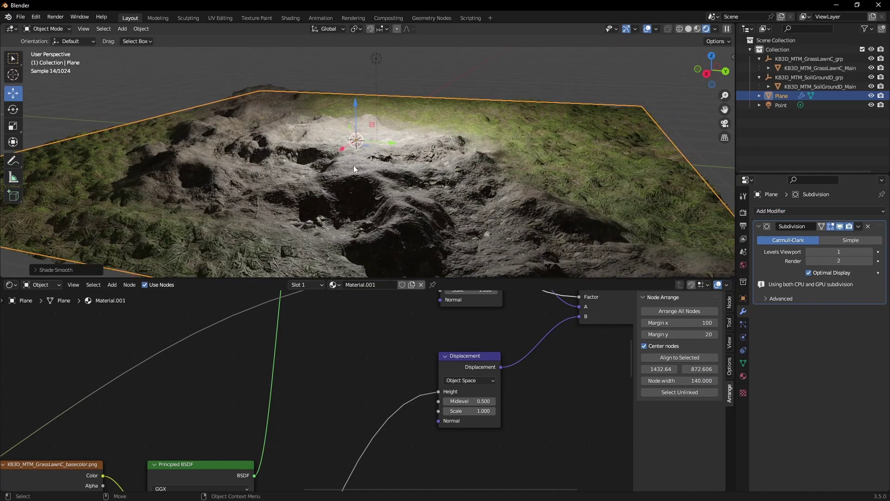
Raise the Subdivision viewport level from 2 through 3 to 4 and orbit the terrain
click(849, 253)
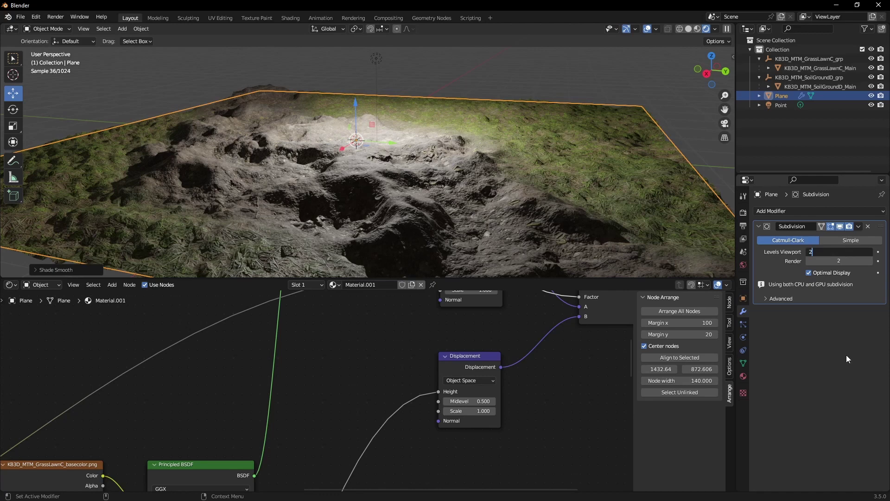
key(Return)
scroll(436, 226, up, 4)
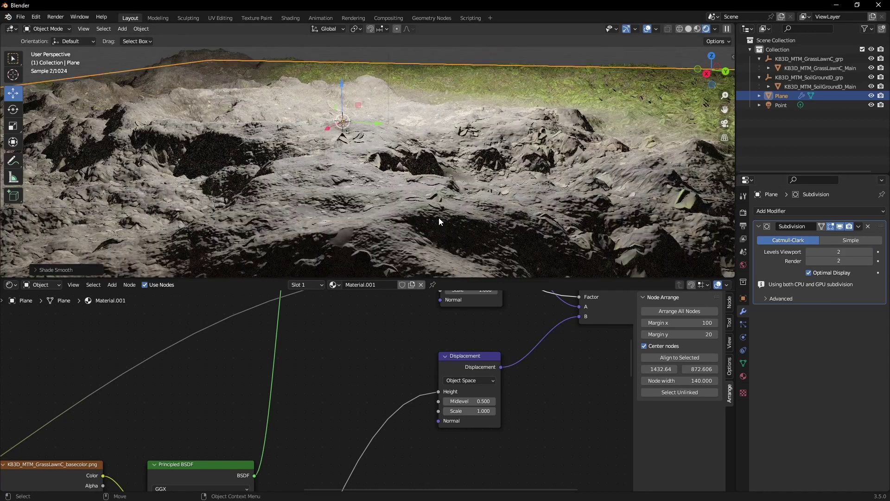
scroll(438, 222, up, 2)
click(840, 252)
text(3)
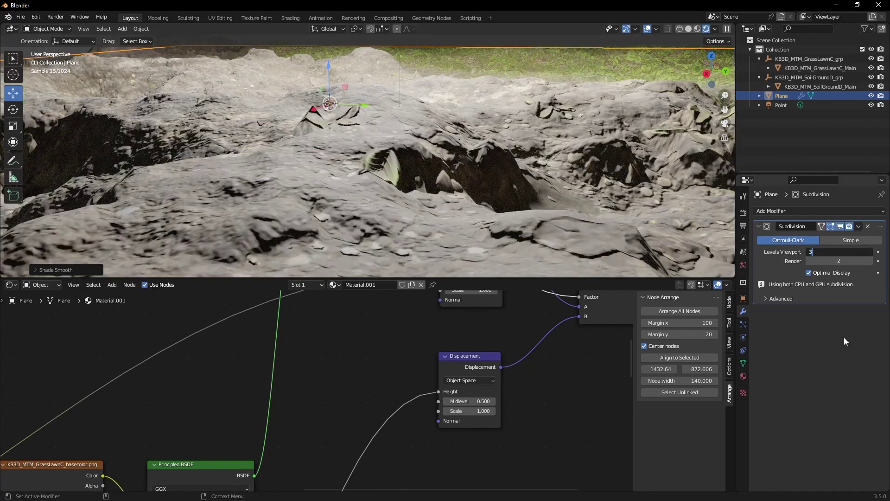
key(Return)
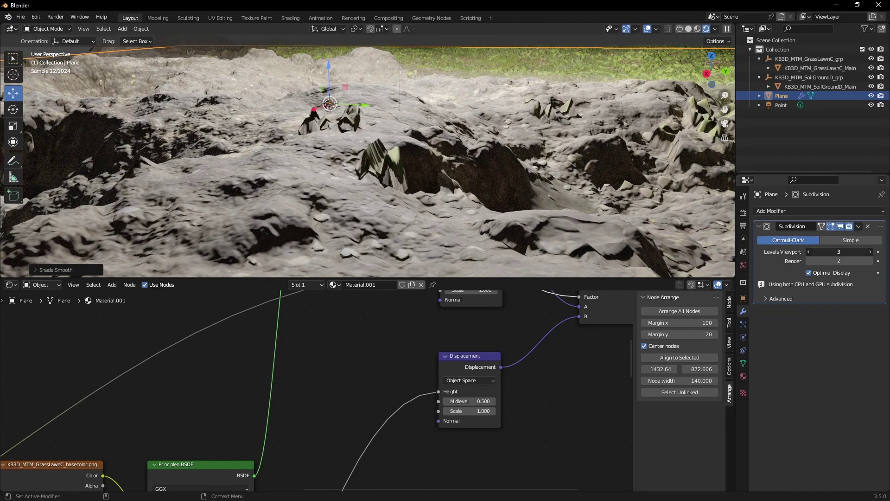
key(Return)
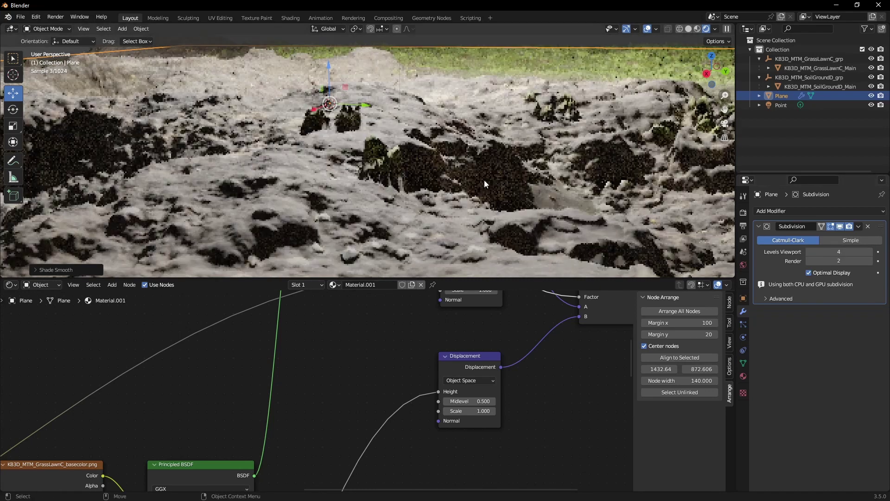
middle_drag(484, 180, 332, 162)
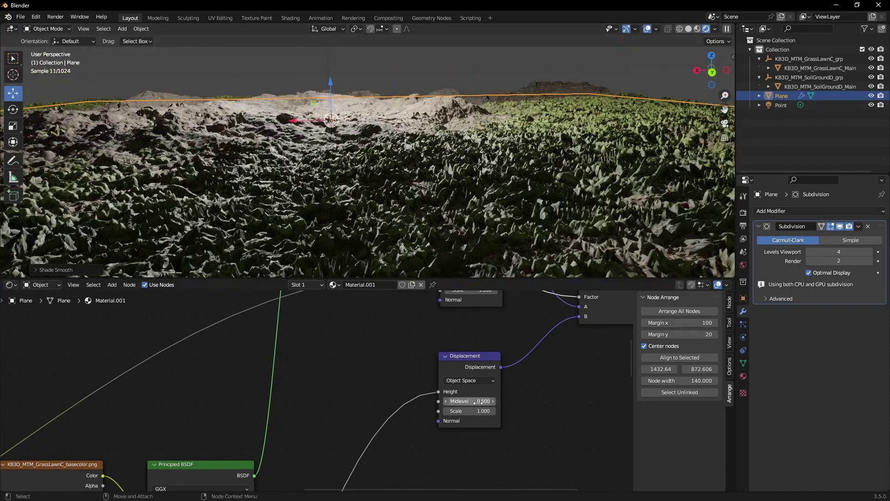
Set both the lower and upper Displacement node scales to 0.1 and check the terrain
double_click(470, 411)
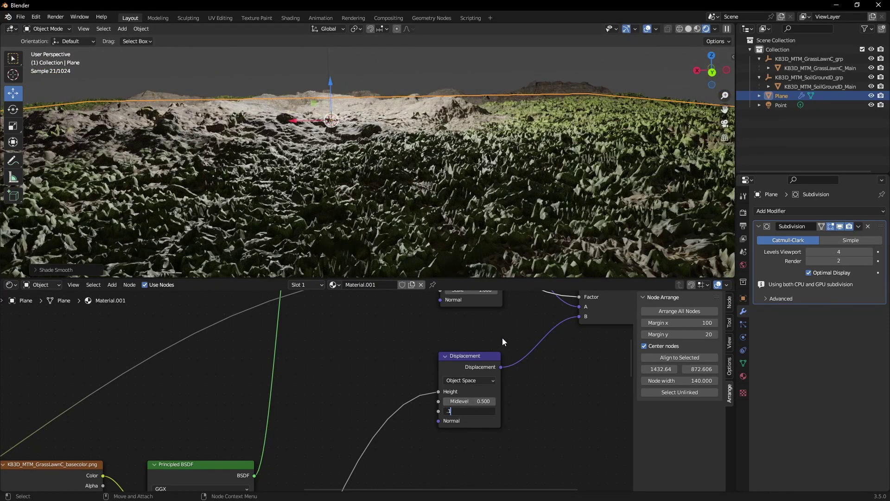
key(Return)
click(577, 402)
middle_drag(562, 401, 535, 434)
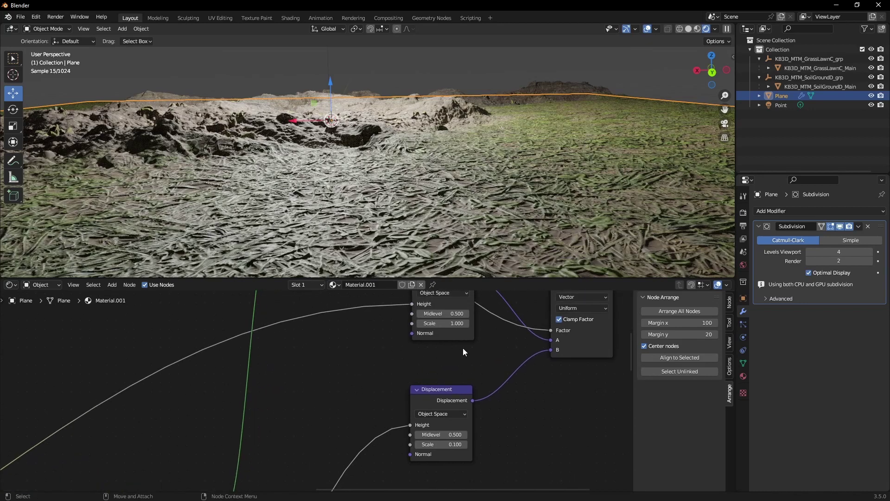
double_click(458, 323)
text(.1)
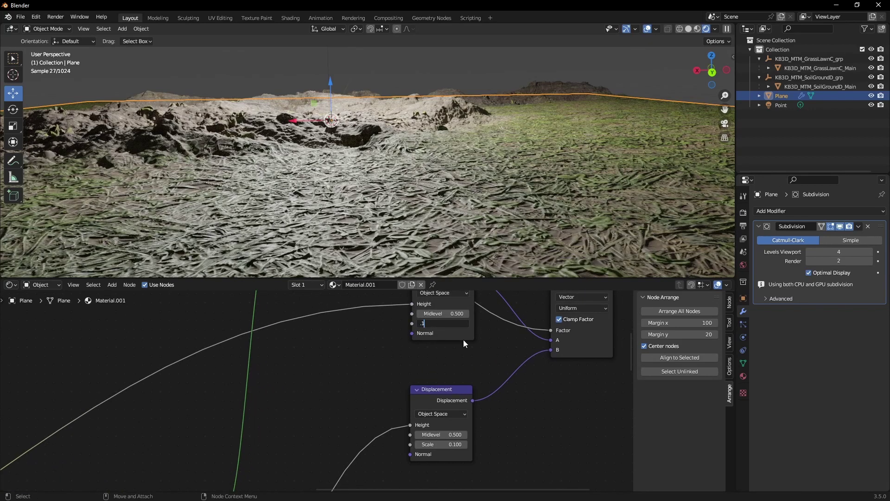
key(Return)
middle_drag(400, 185, 443, 152)
scroll(417, 176, up, 2)
scroll(428, 171, up, 2)
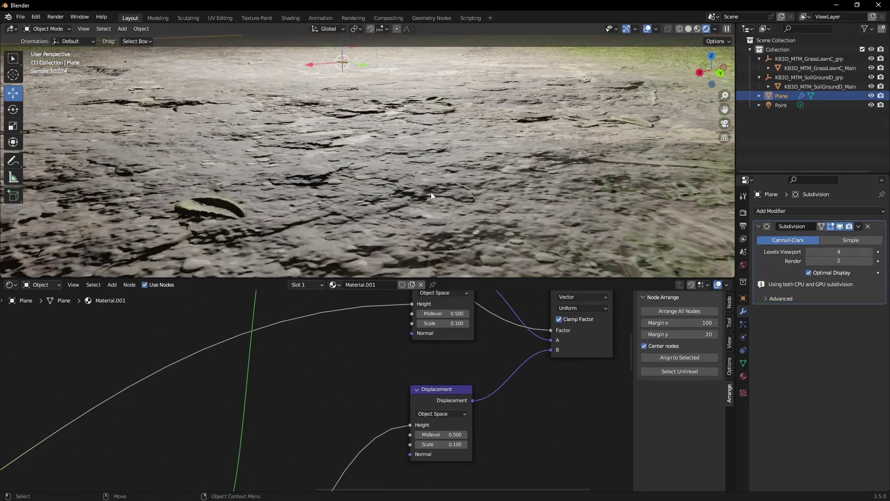
Try 0.4 on the upper Displacement scale, keep the lower at 0.1, then set the upper to 5
double_click(455, 324)
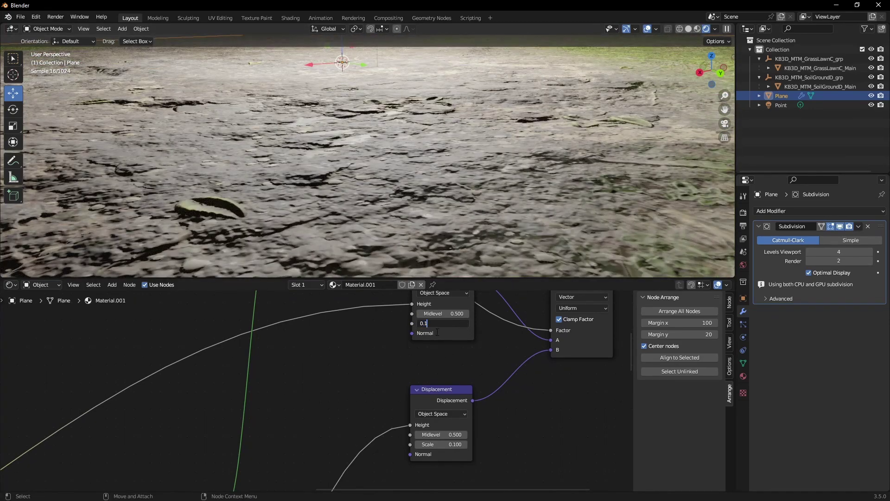
text(0.4)
key(Return)
double_click(439, 444)
text(0.1)
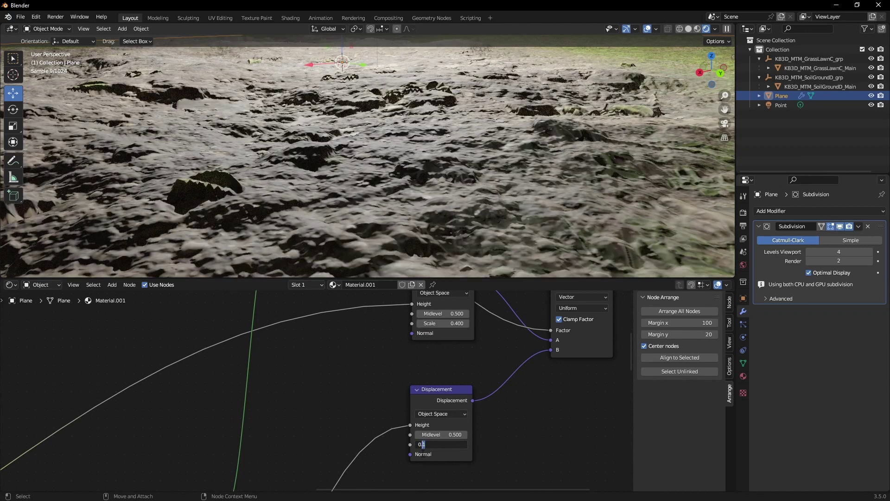
key(Return)
middle_drag(477, 190, 505, 177)
scroll(454, 174, down, 5)
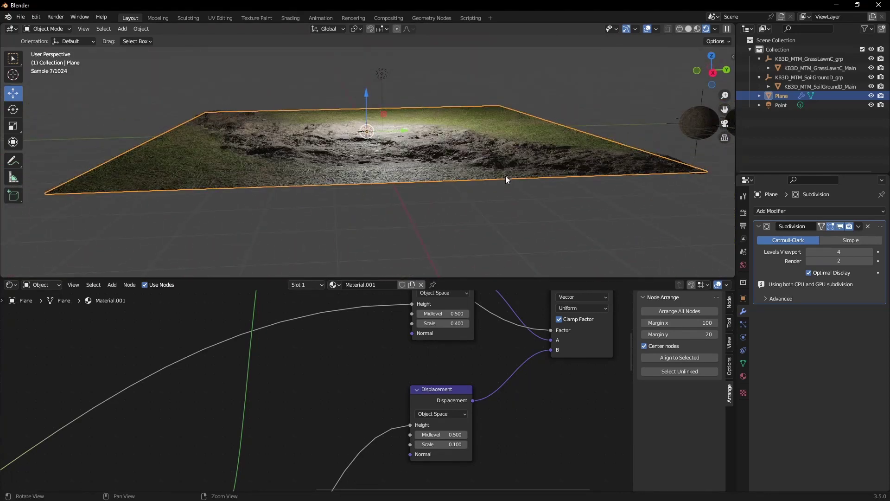
click(457, 323)
text(5)
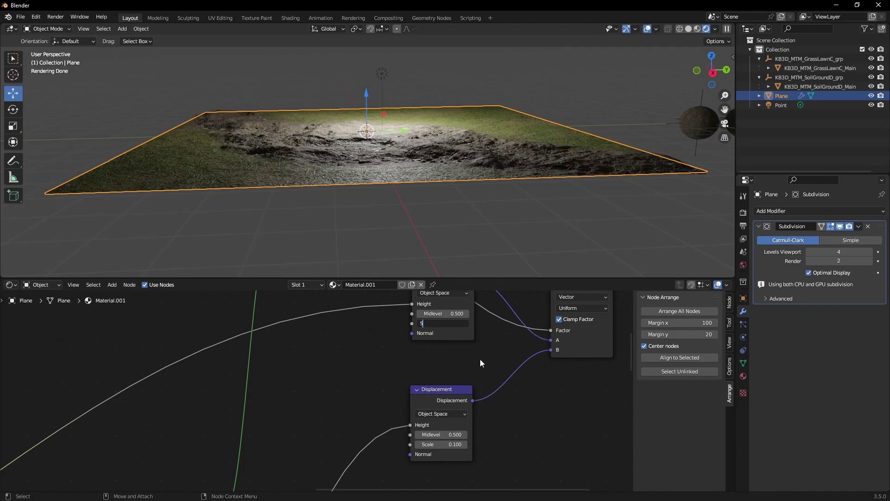
key(Return)
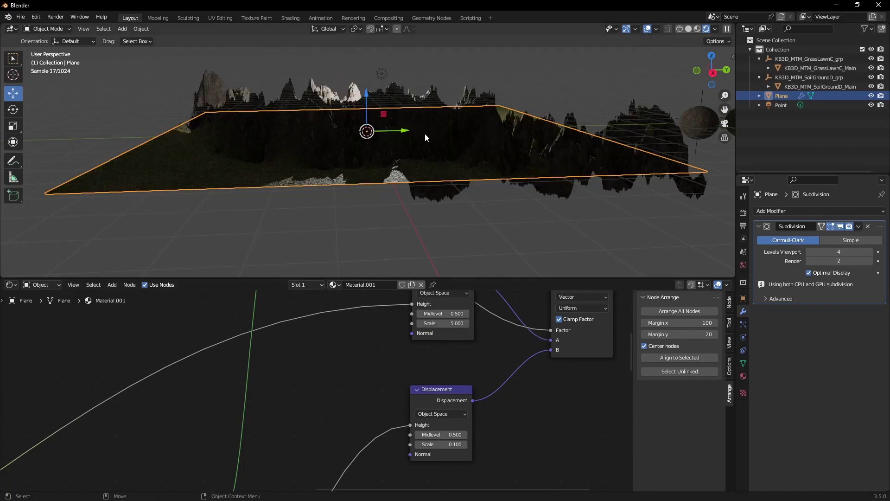
middle_drag(420, 152, 383, 194)
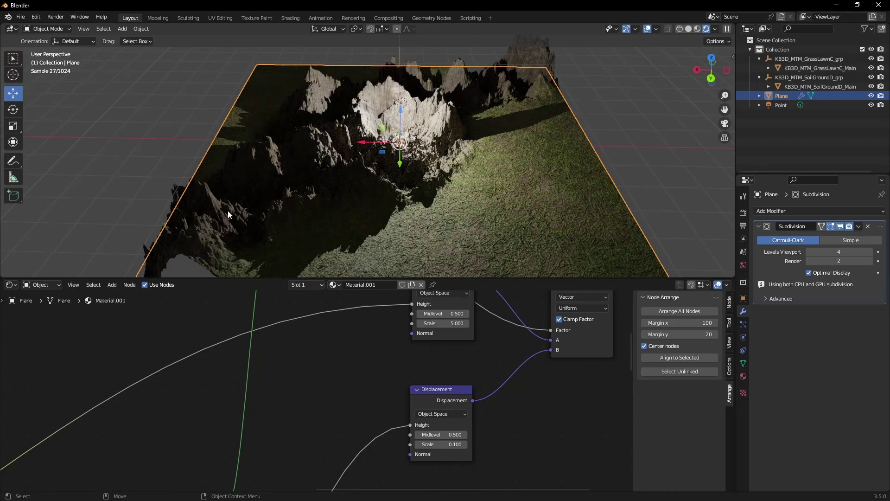
Put the plane in Vertex Paint mode and shrink the brush radius to 63 px
click(52, 28)
click(49, 57)
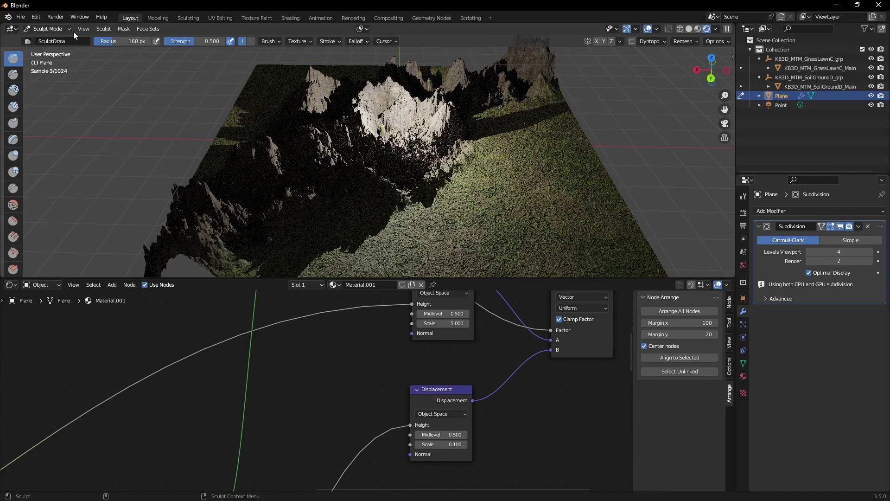
click(47, 29)
click(50, 67)
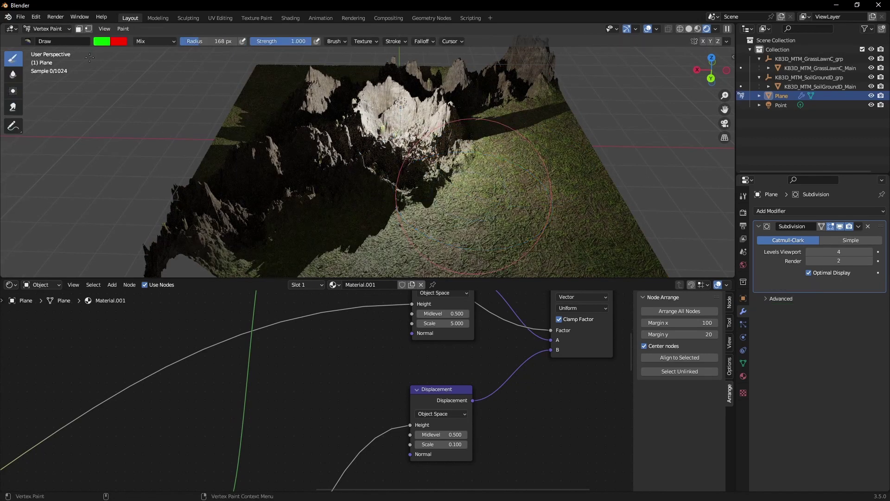
click(47, 29)
click(49, 76)
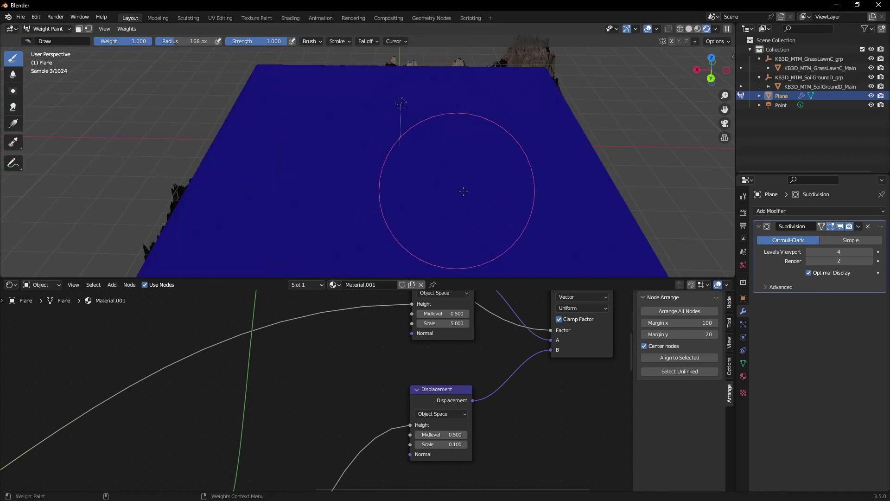
key(ctrl+Tab)
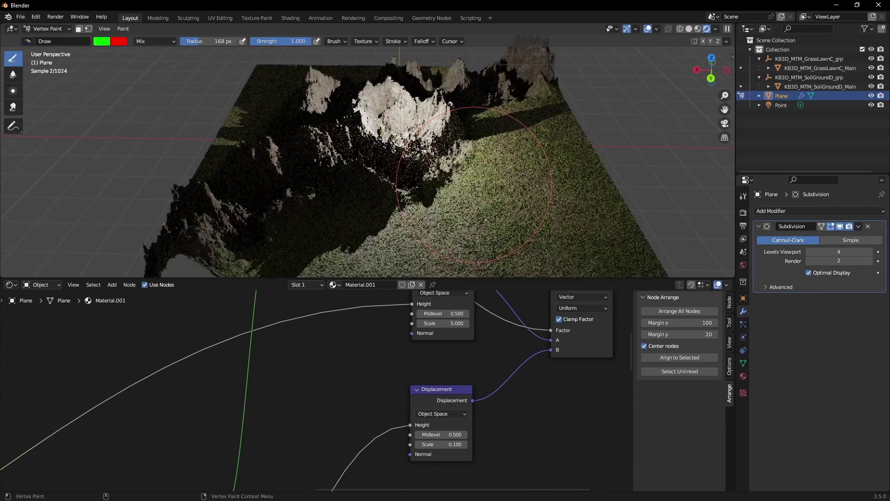
key(bracketleft)
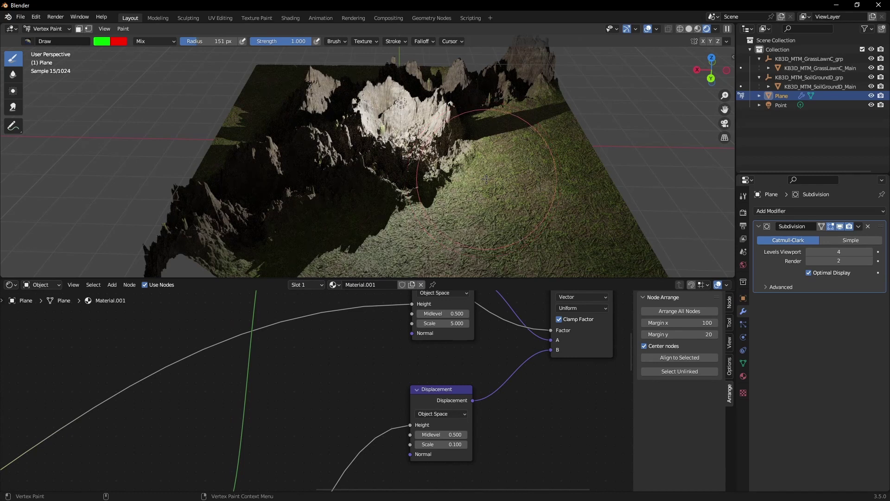
key(bracketleft)
key(bracketleft)
key(bracketleft)
key(bracketleft)
key(bracketleft)
key(bracketleft)
key(bracketleft)
key(bracketleft)
Paint rock bumps, a raised patch and a spire across the grassy areas
click(533, 228)
middle_drag(482, 237, 462, 177)
scroll(461, 180, up, 8)
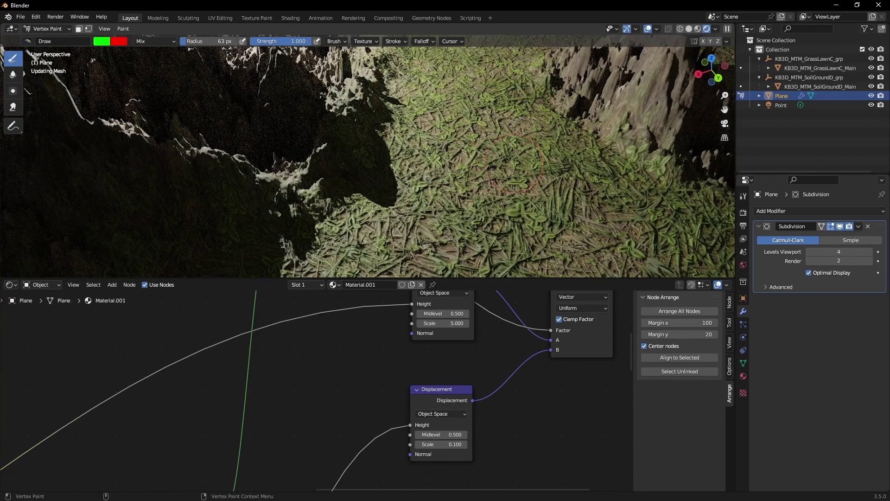
drag(490, 170, 537, 171)
scroll(535, 170, down, 5)
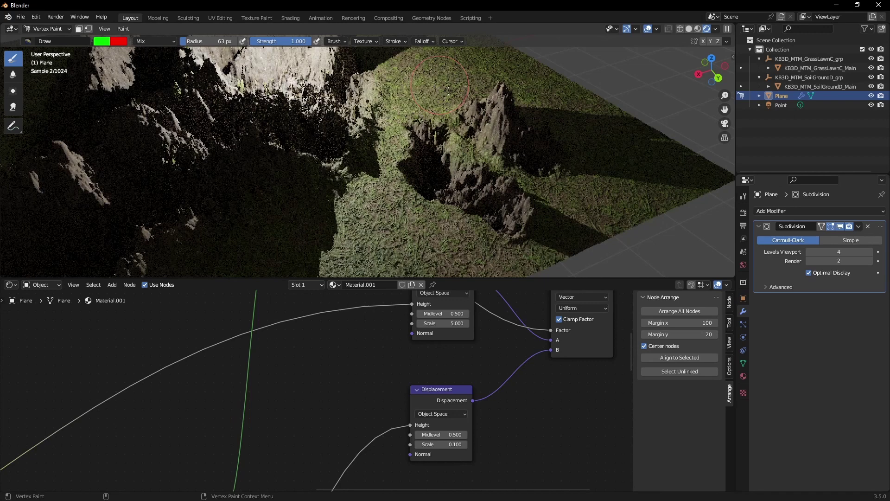
drag(454, 88, 465, 118)
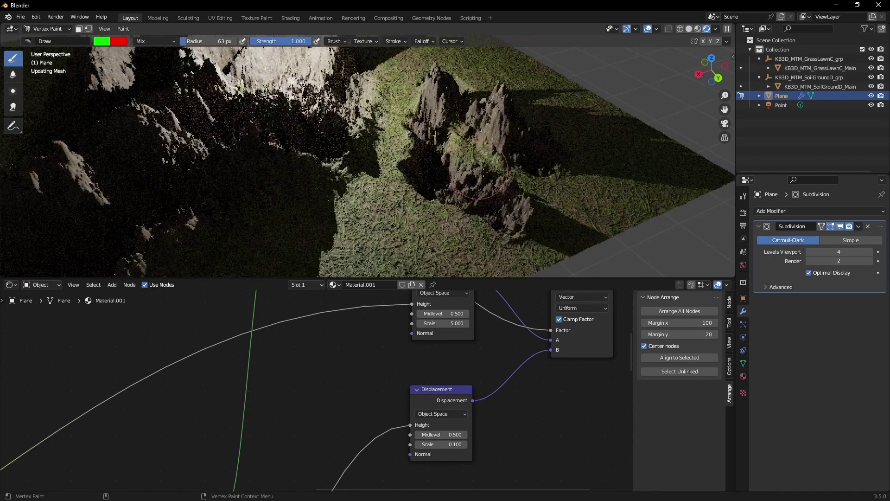
middle_drag(465, 117, 435, 204)
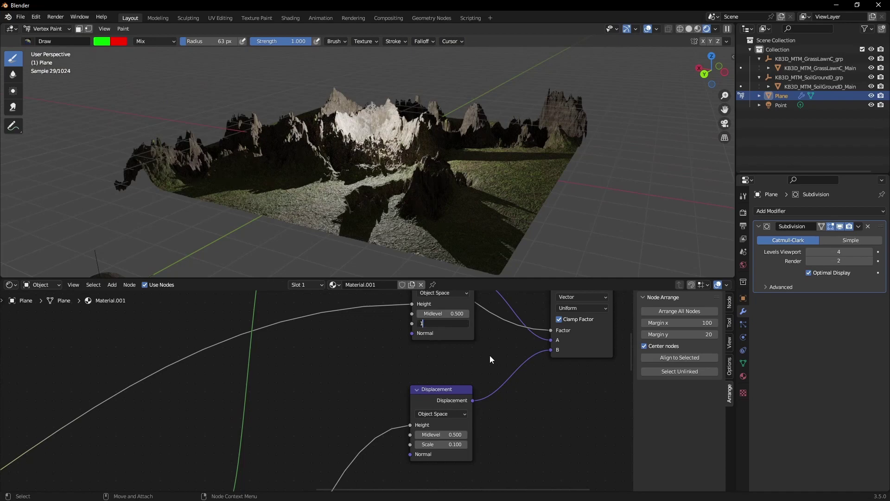
Set the upper Displacement node's Scale to 1 and inspect the softened soil mounds
text(1)
key(Return)
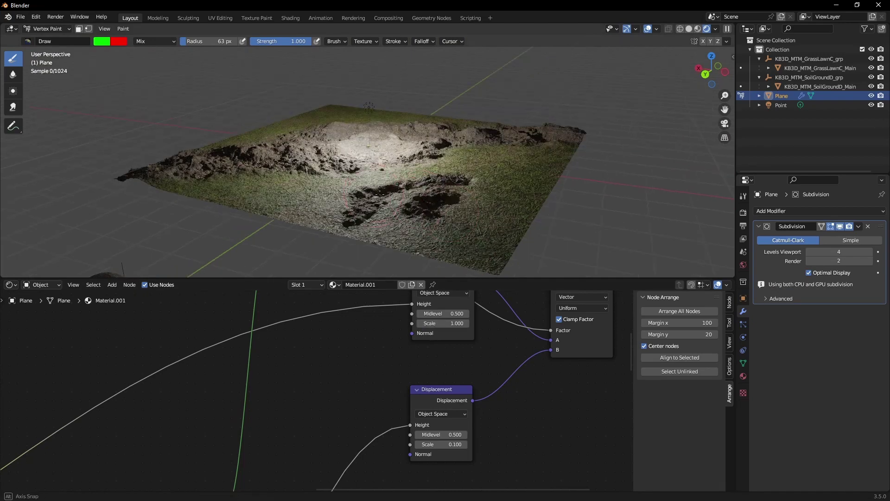
scroll(394, 192, up, 5)
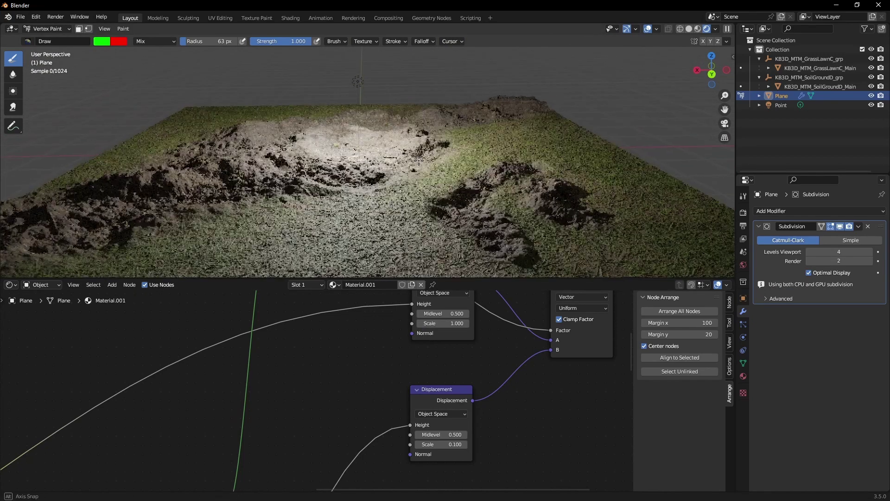
mouse_move(419, 164)
middle_down()
mouse_move(508, 189)
mouse_move(471, 189)
middle_up()
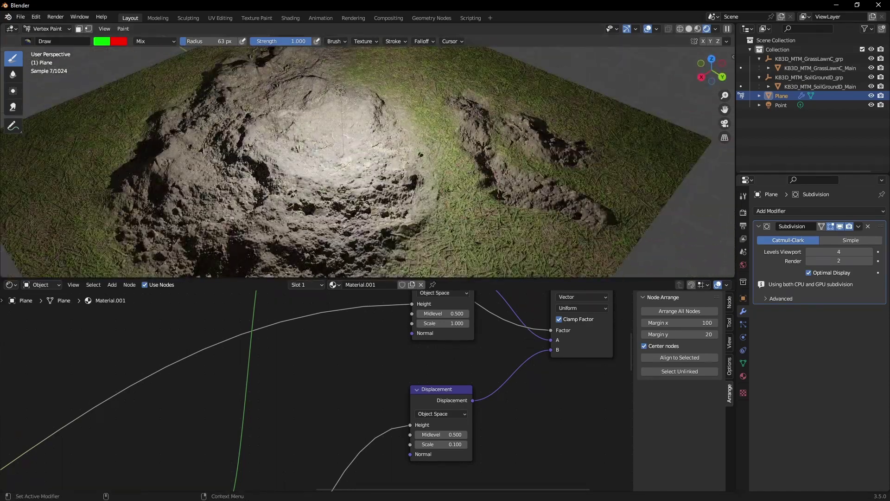